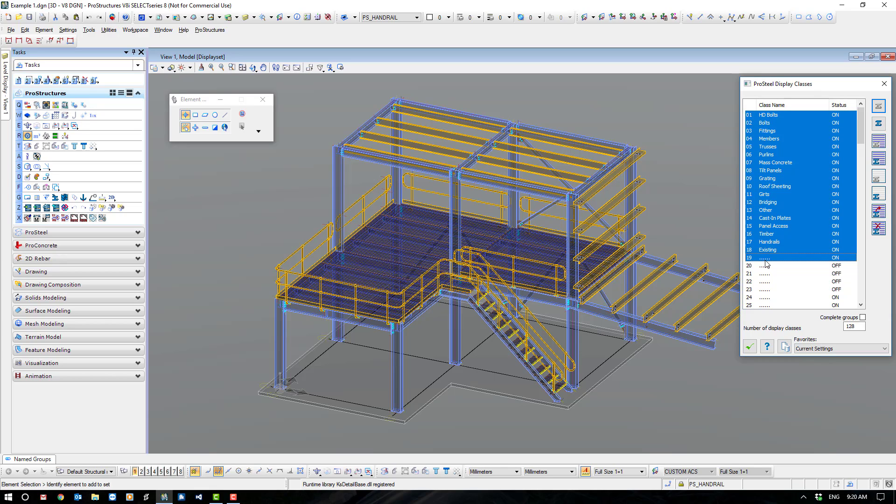
Hide all selected display classes, display only HD Bolts, Bolts, Fittings and Members, and close the display classes dialog.
click(878, 141)
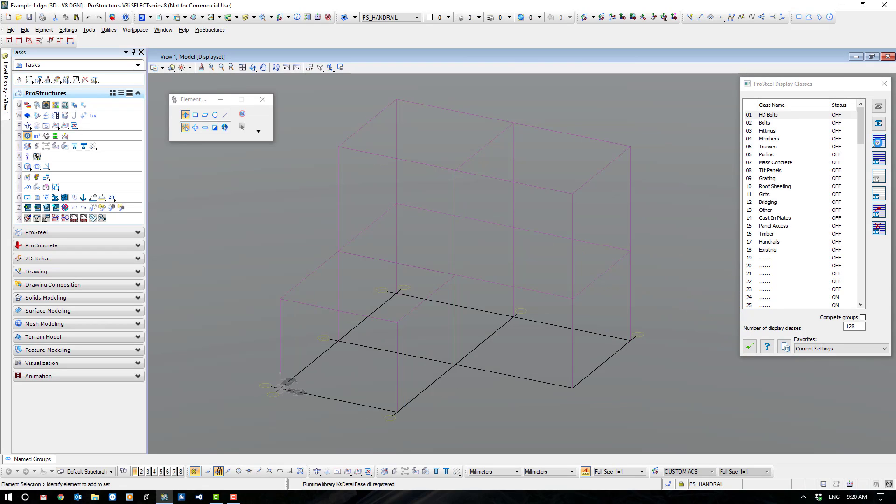
click(773, 115)
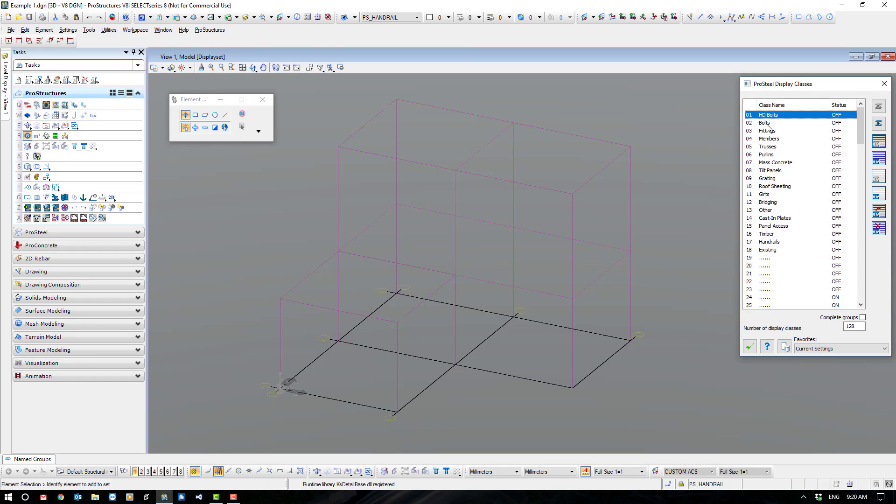
shift+click(768, 131)
shift+click(768, 139)
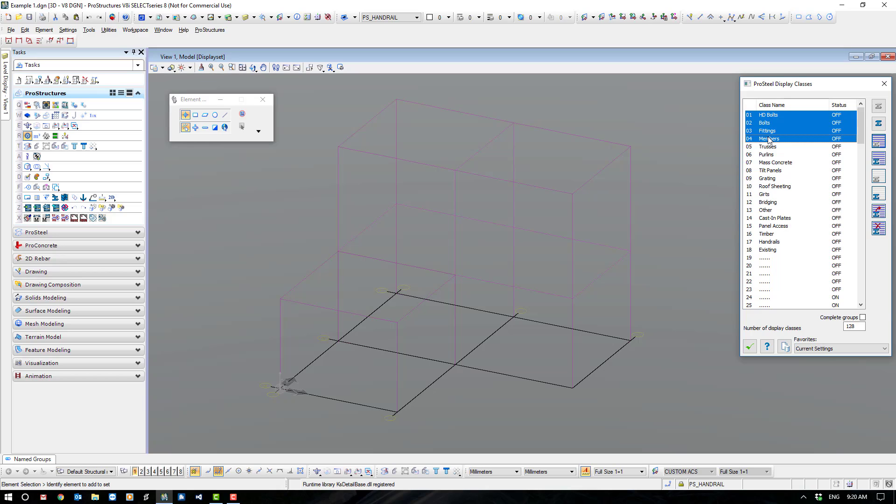
click(878, 159)
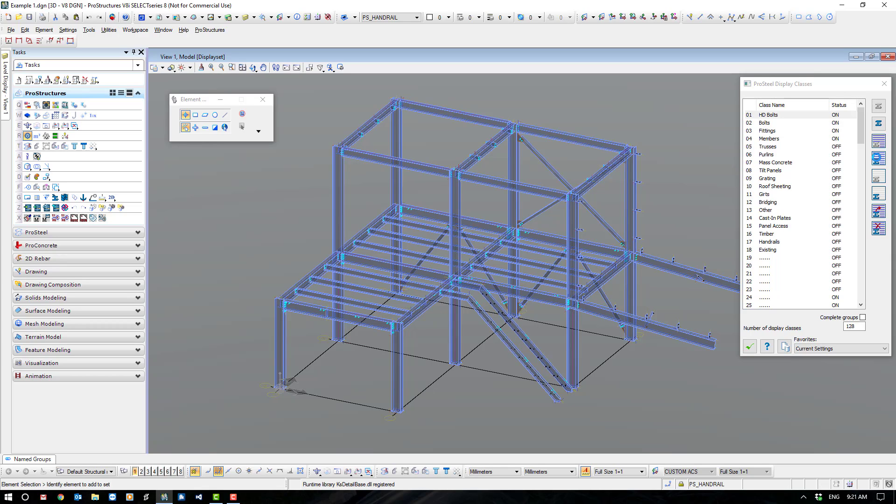
click(750, 348)
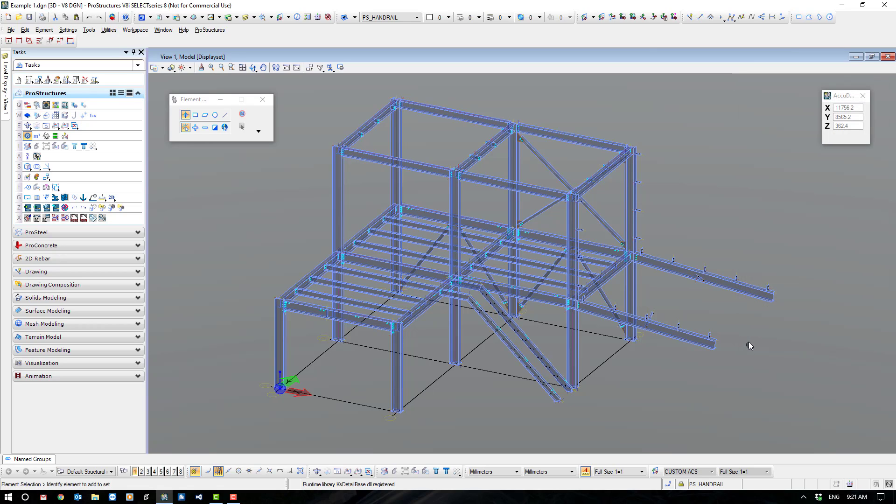
Open the steel positioning settings and load the Positioning/Australian Numerical favorite.
click(28, 188)
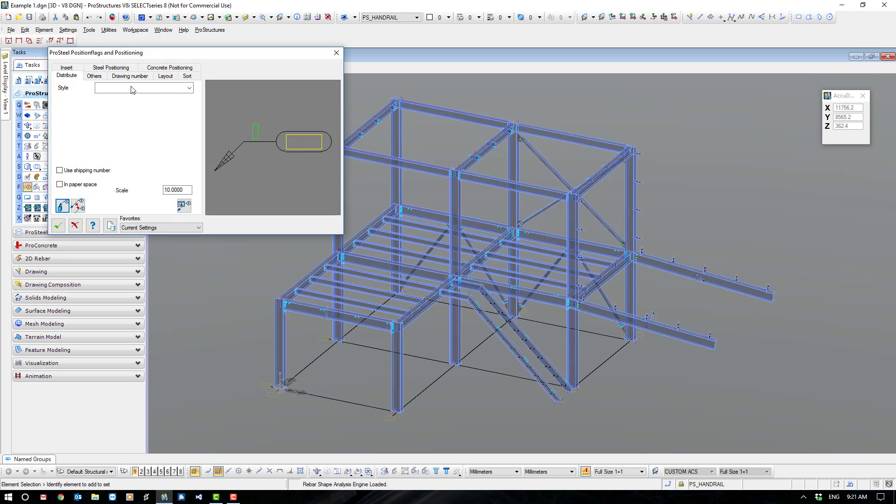
click(112, 68)
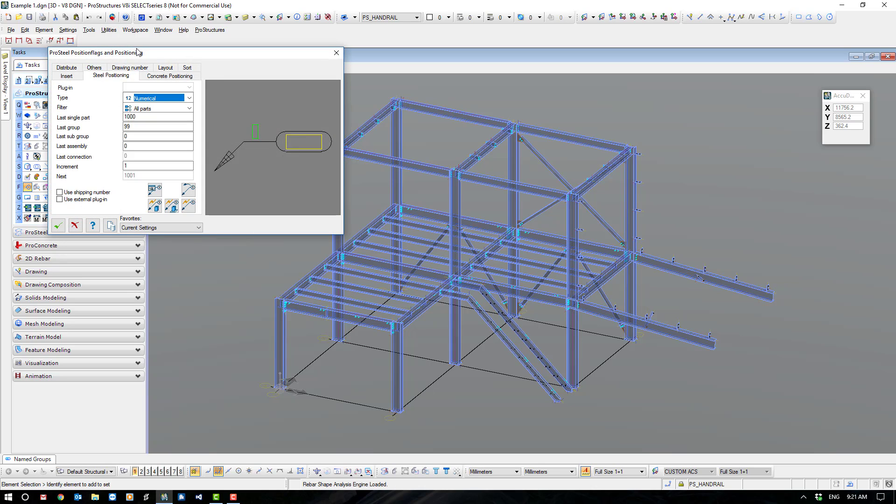
drag(140, 56, 515, 112)
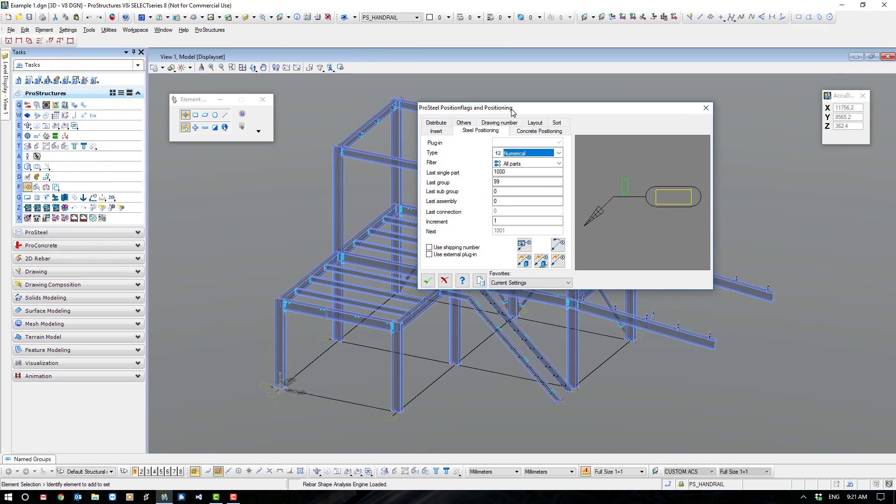
click(568, 282)
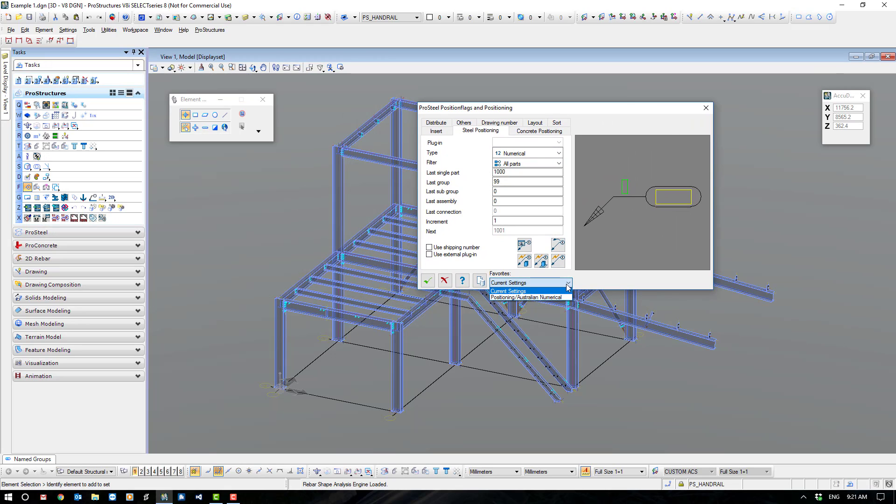
click(524, 298)
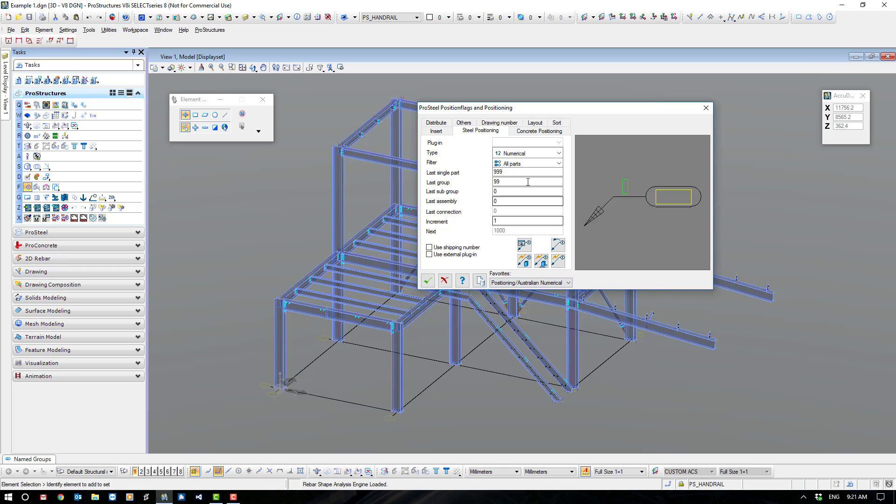
Review the numbering type and filter choices and the last single part, group, sub group and assembly fields, keeping All parts as filter.
click(559, 154)
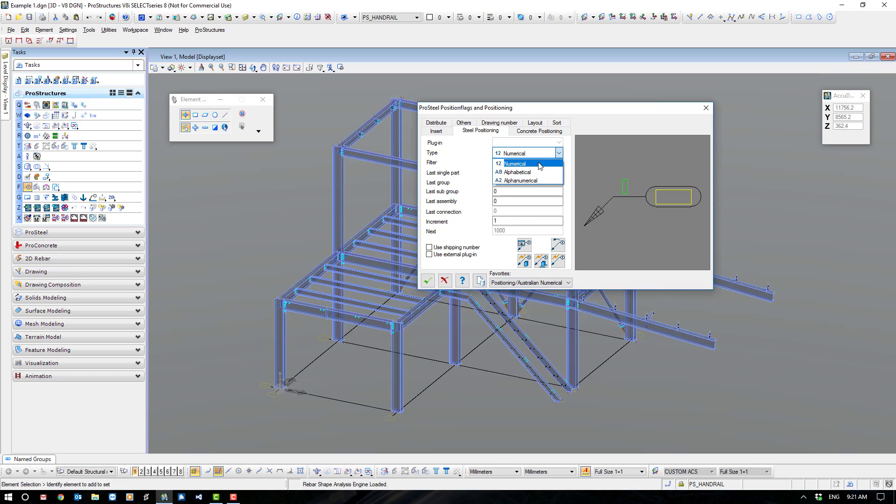
click(559, 153)
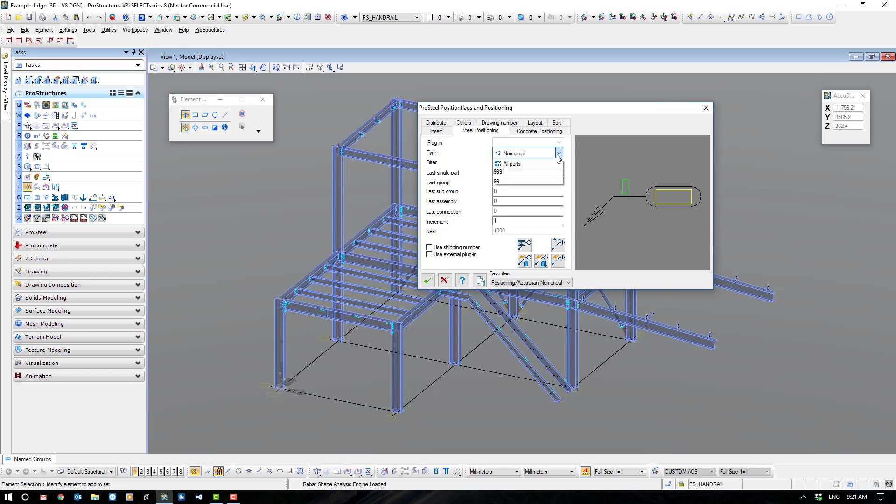
click(559, 164)
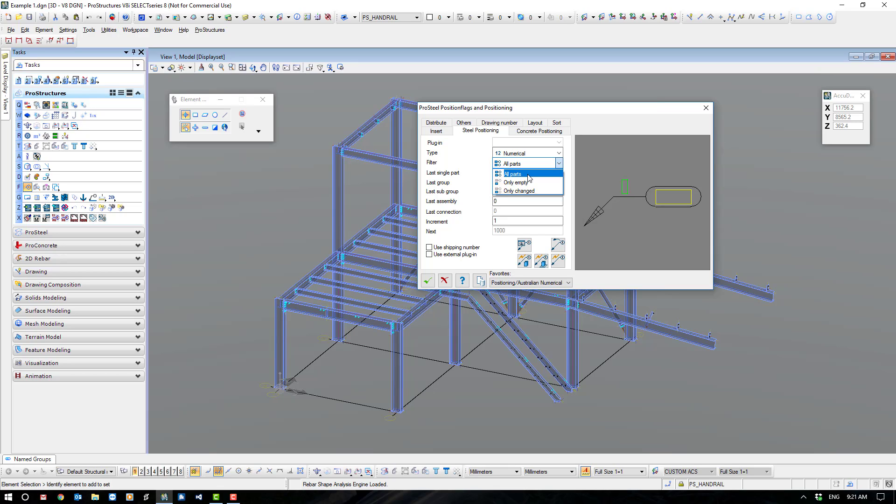
click(529, 176)
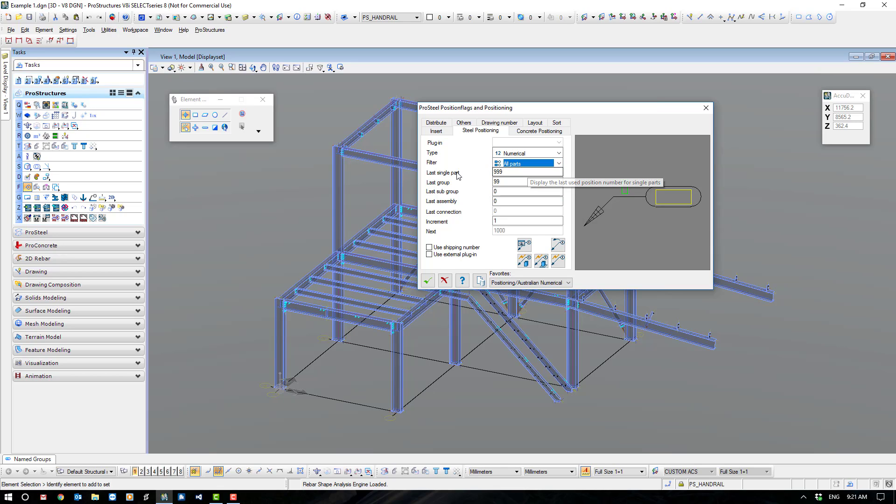
double_click(495, 172)
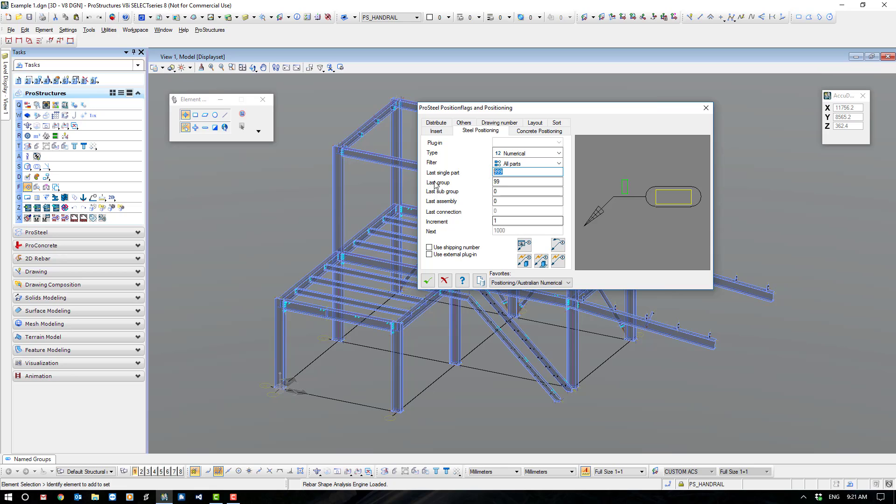
click(500, 183)
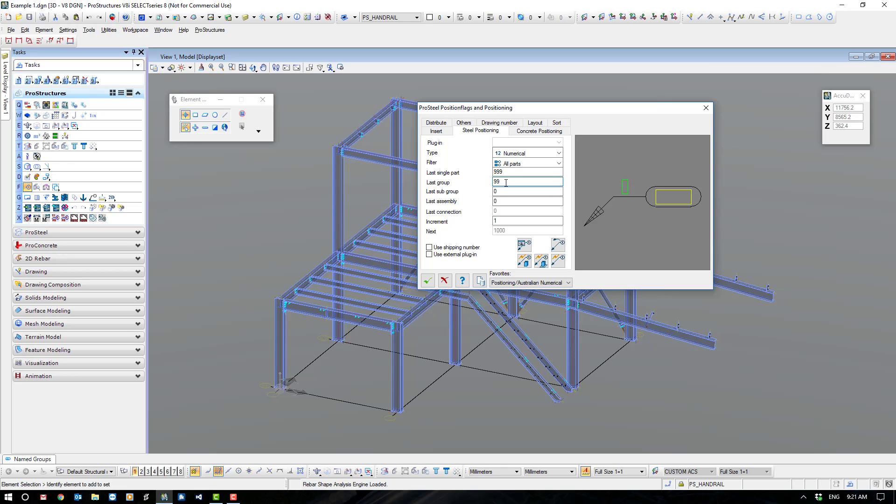
click(504, 192)
click(503, 201)
Open the automatic positioning settings and examine the filter and order, options, prefixes and comparison method.
click(523, 245)
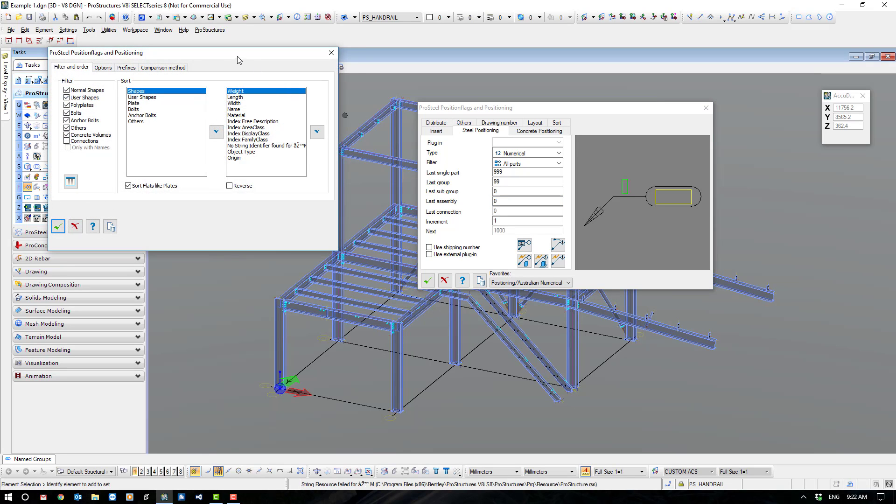
drag(237, 56, 613, 106)
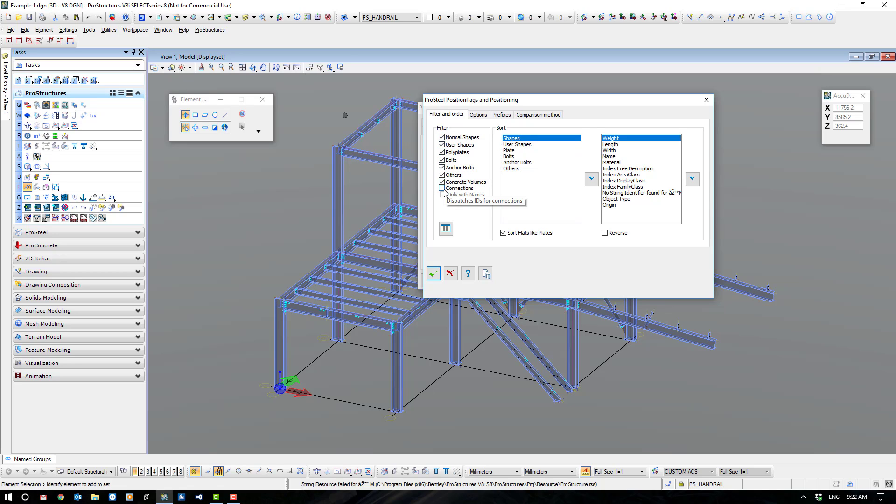
click(481, 116)
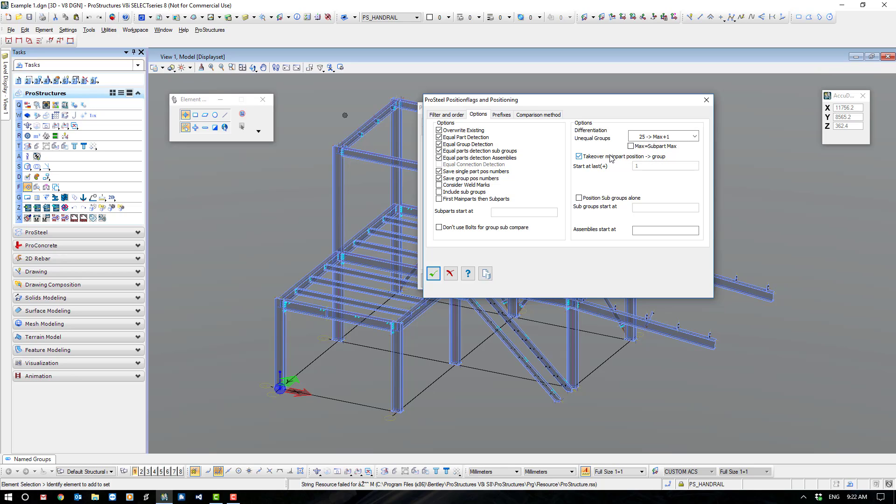
click(506, 116)
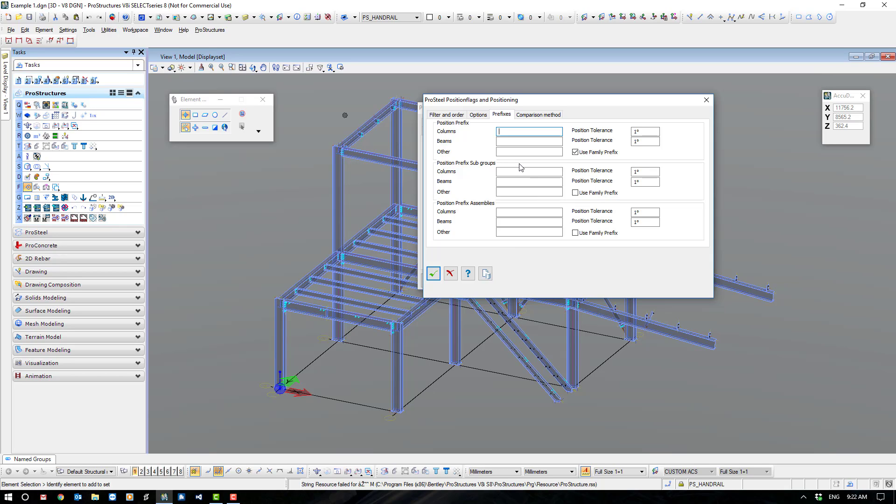
click(536, 116)
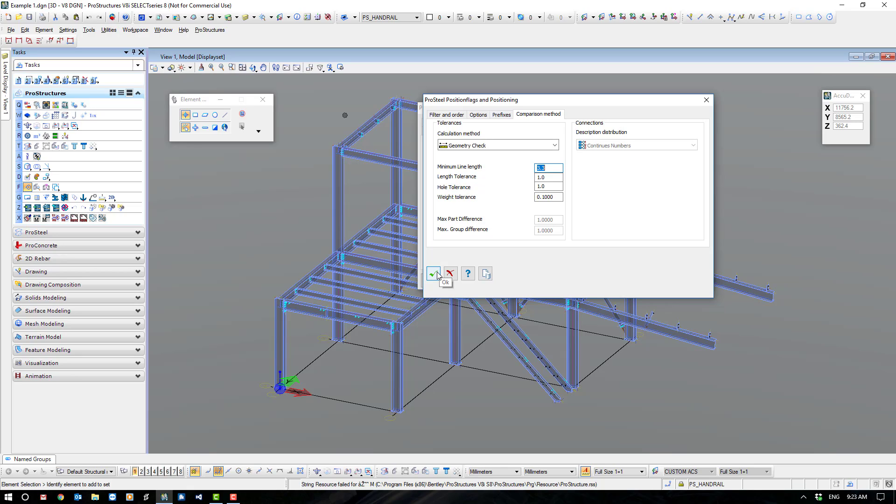
Load the Australia template from Pos Options into the automatic positioning settings and accept them.
click(485, 275)
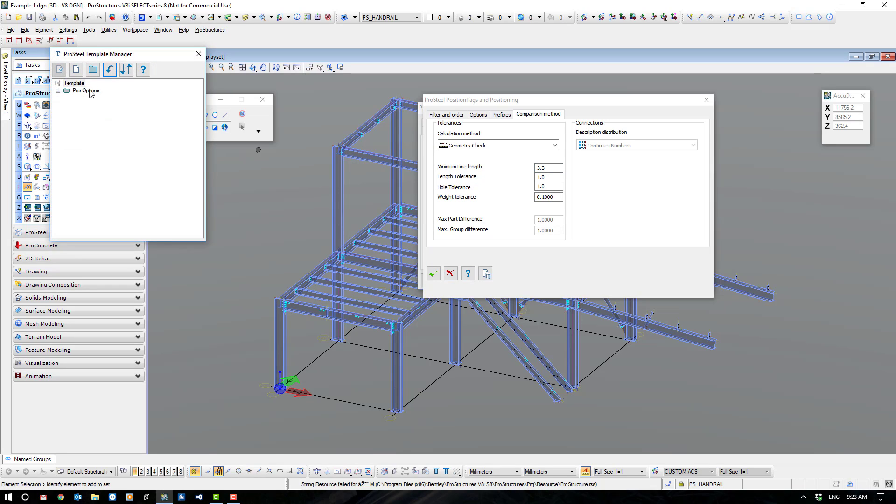
click(59, 91)
click(91, 98)
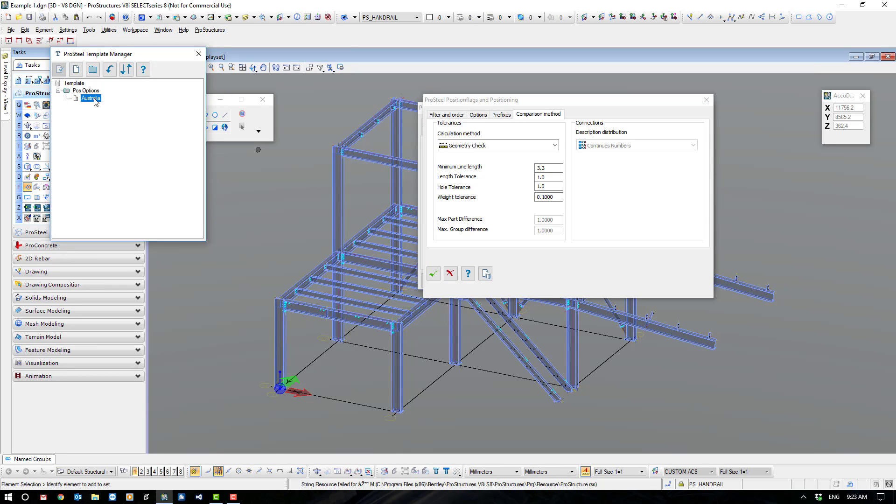
double_click(94, 99)
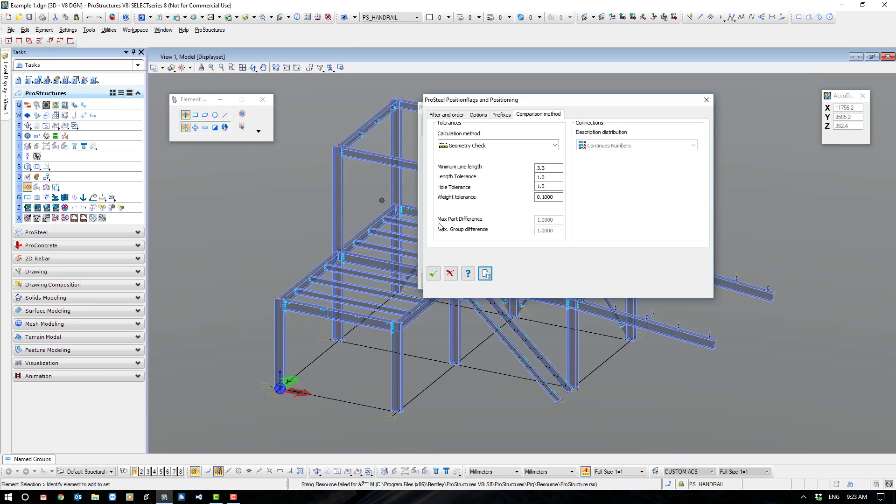
click(433, 274)
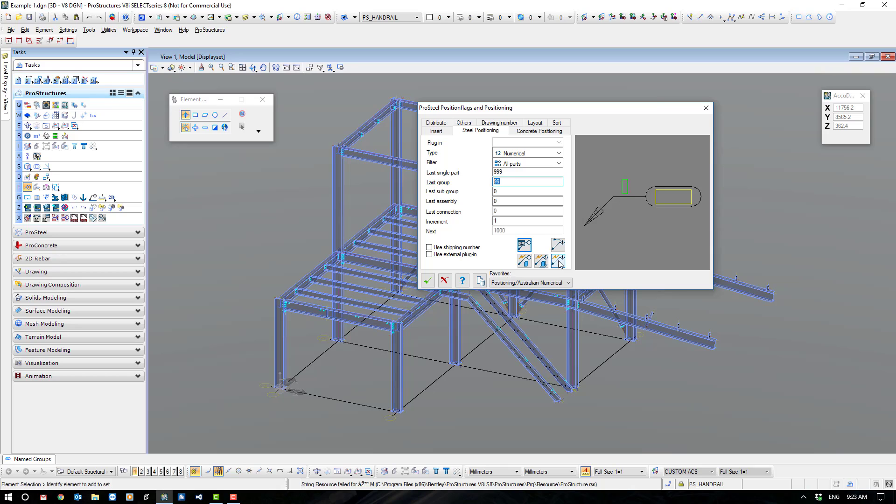
Run single part positioning on the entire steel frame and accept the resulting position numbers.
click(527, 260)
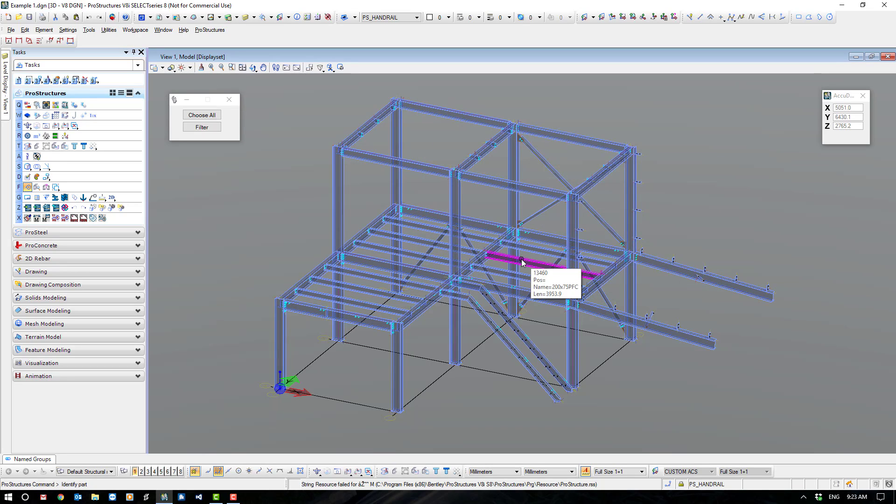
scroll(522, 262, down, 2)
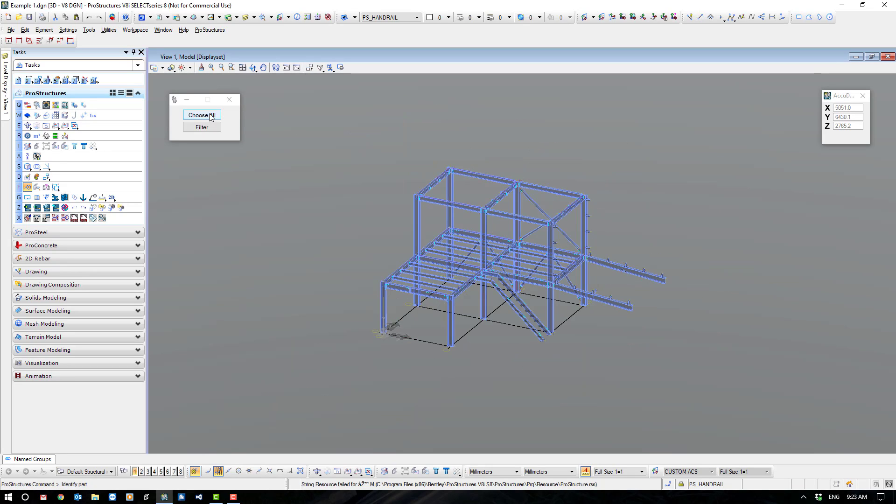
mouse_move(352, 148)
mouse_down()
mouse_move(600, 335)
mouse_move(699, 369)
mouse_up()
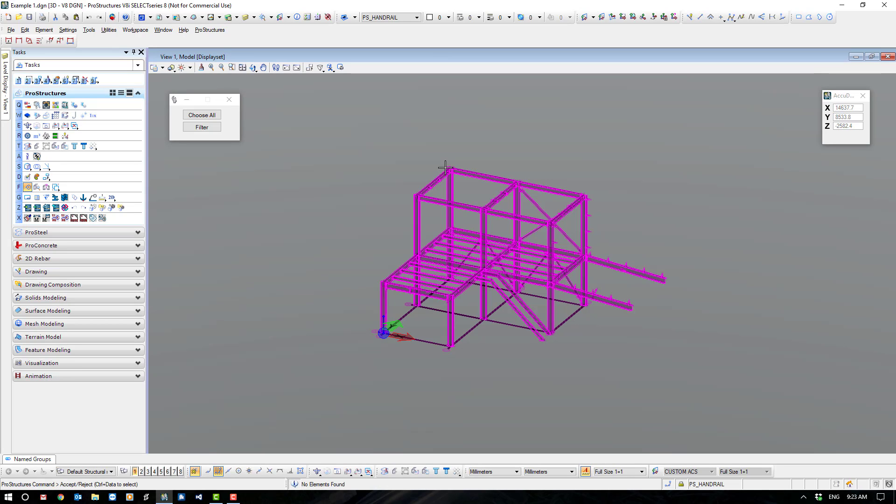
click(418, 155)
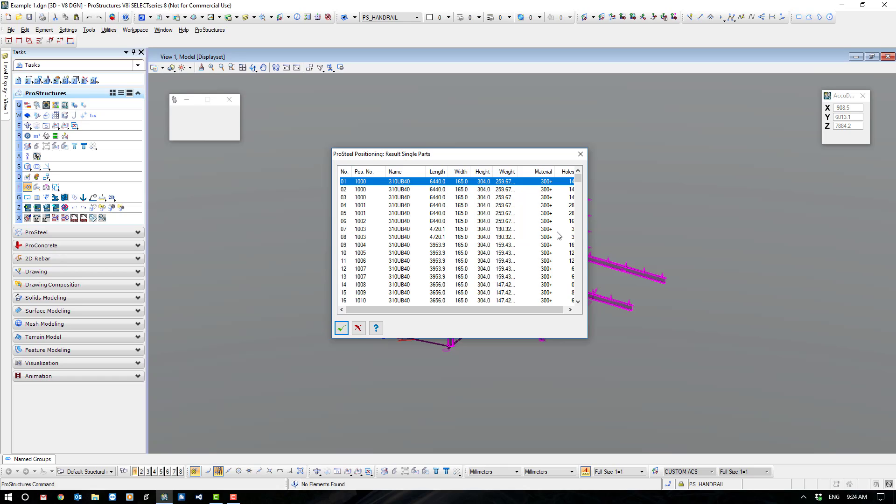
click(339, 330)
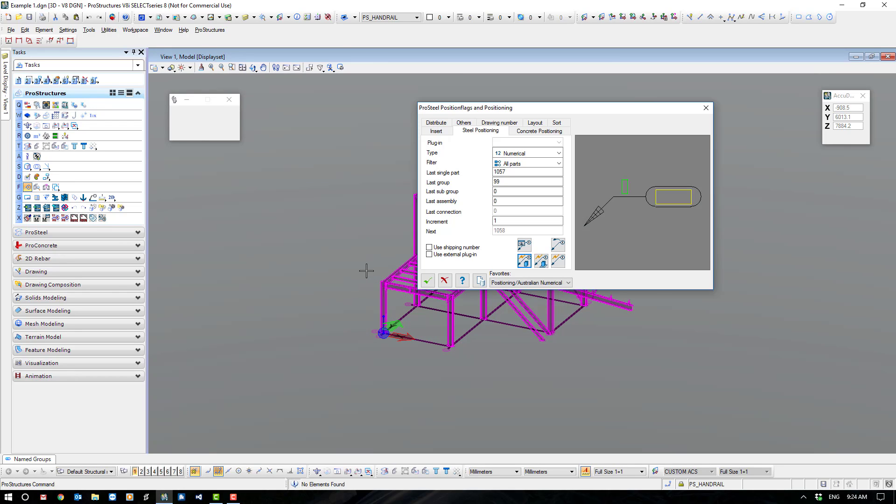
Run group positioning on the entire steel frame, widen the length column in the results, and accept the group position numbers.
click(541, 261)
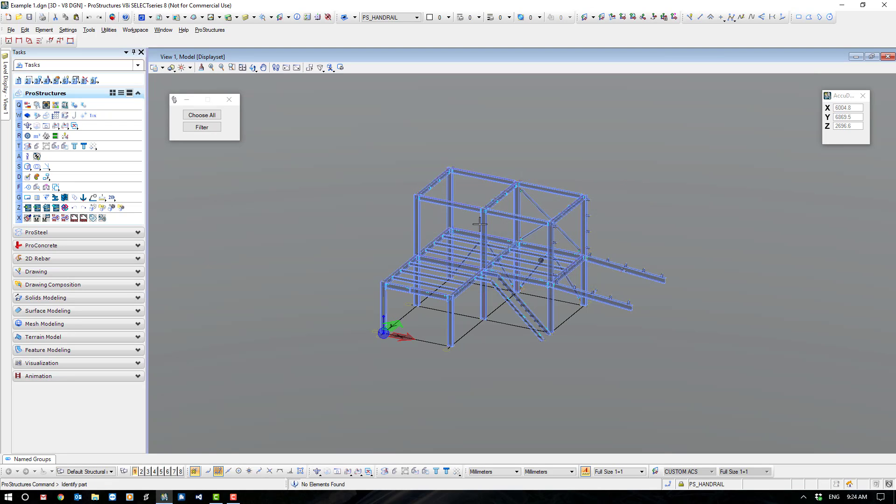
drag(329, 141, 694, 414)
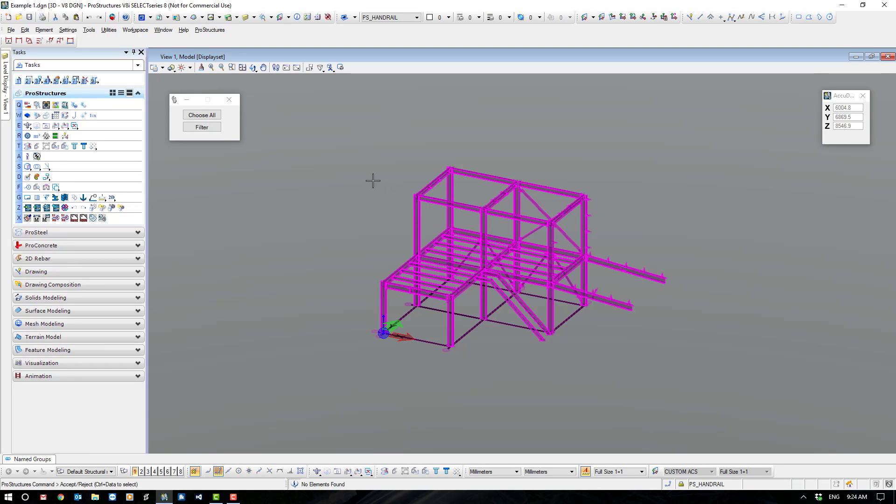
click(372, 181)
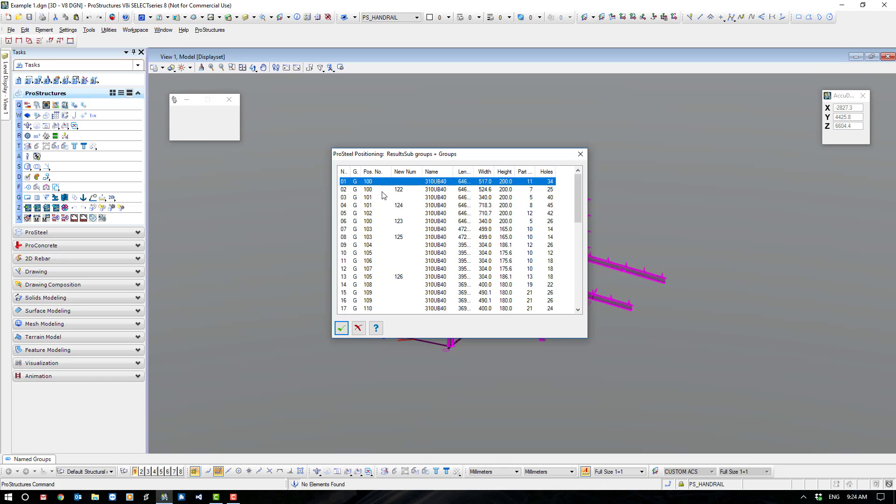
drag(424, 175, 386, 173)
click(369, 192)
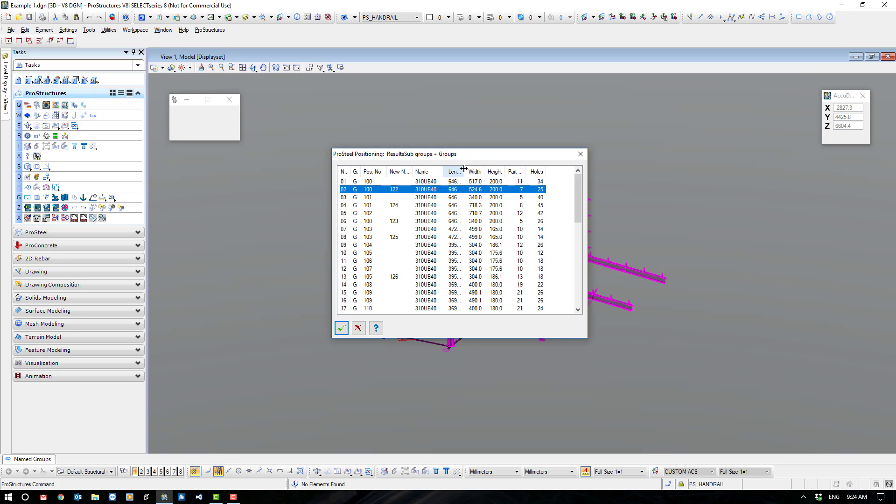
drag(464, 172, 470, 169)
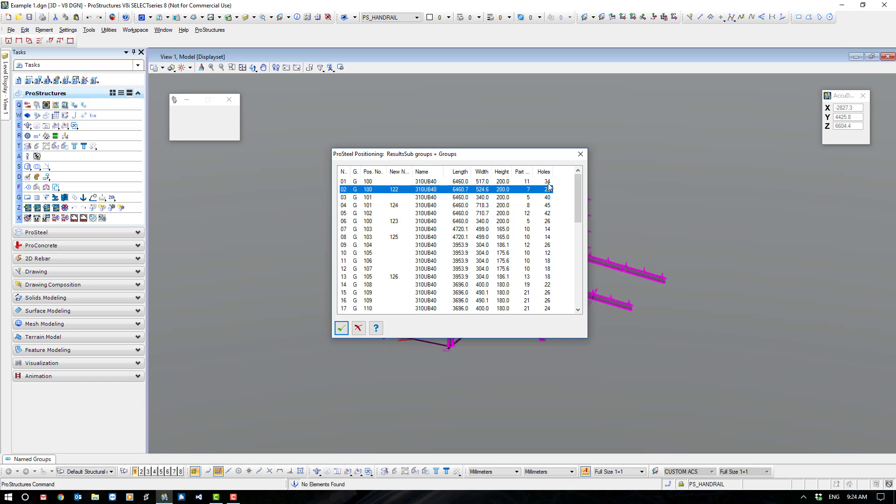
click(343, 329)
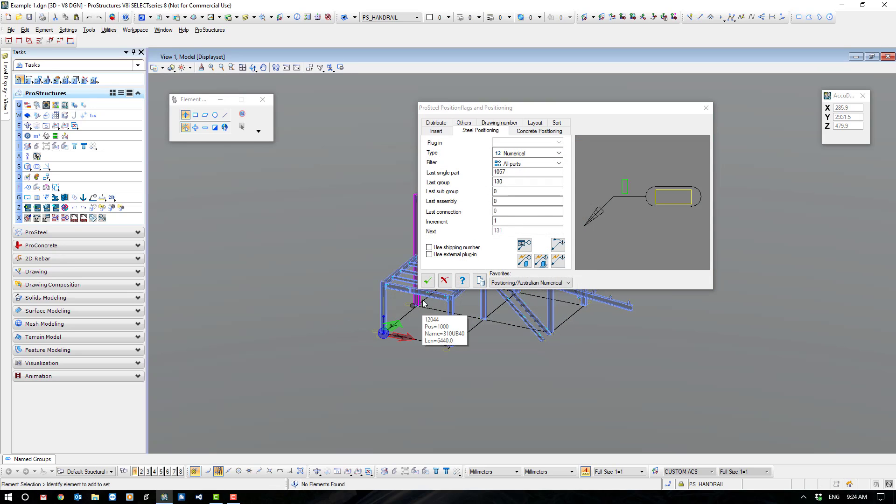
Check the last single part and last group numbers in the positioning settings and close them with OK.
double_click(508, 172)
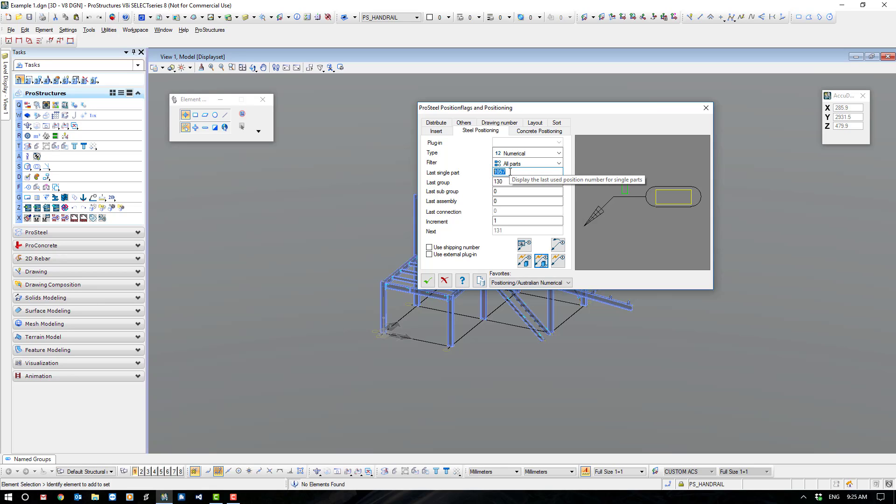
click(510, 172)
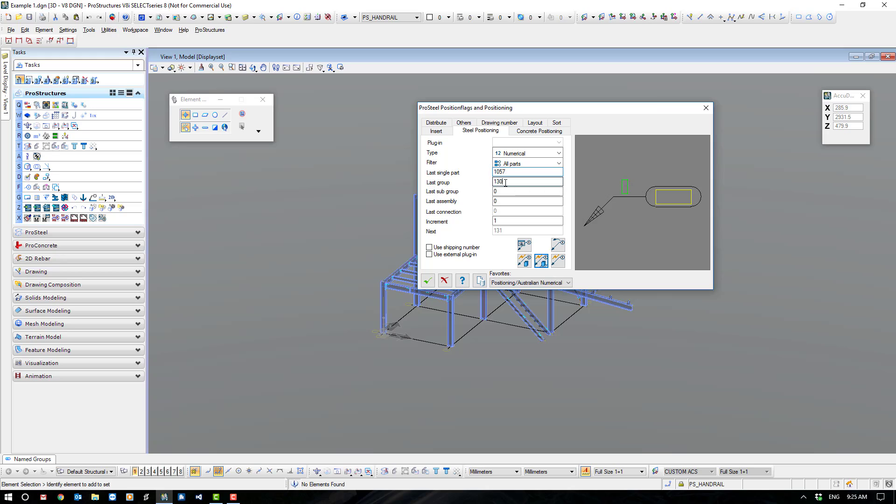
click(505, 182)
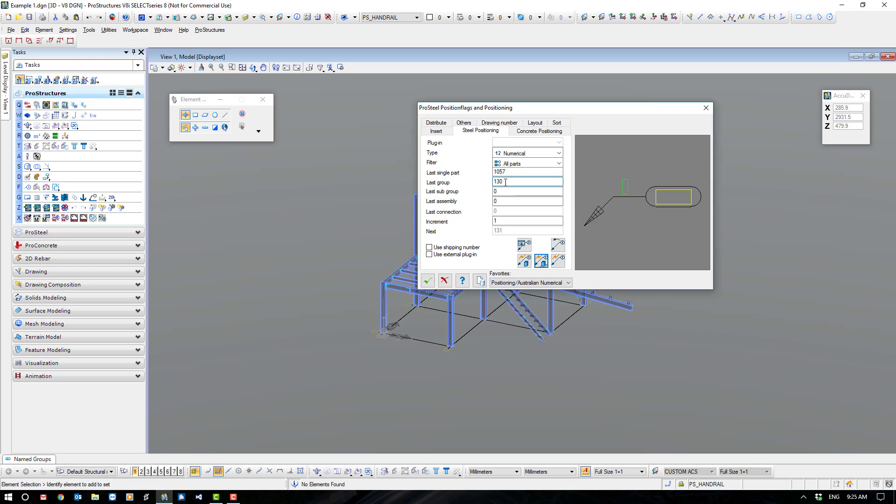
click(427, 281)
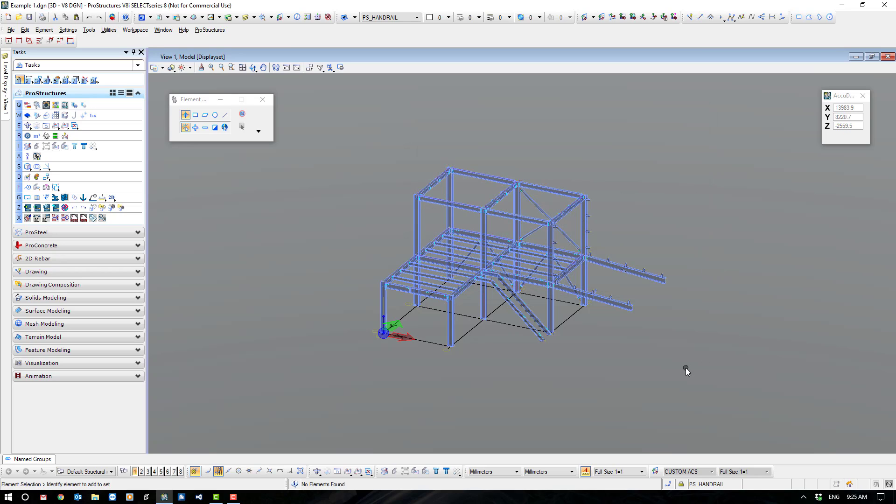
Check the part list position number of the 250UB31 upper front beam and identify matching beams around the roof.
click(434, 200)
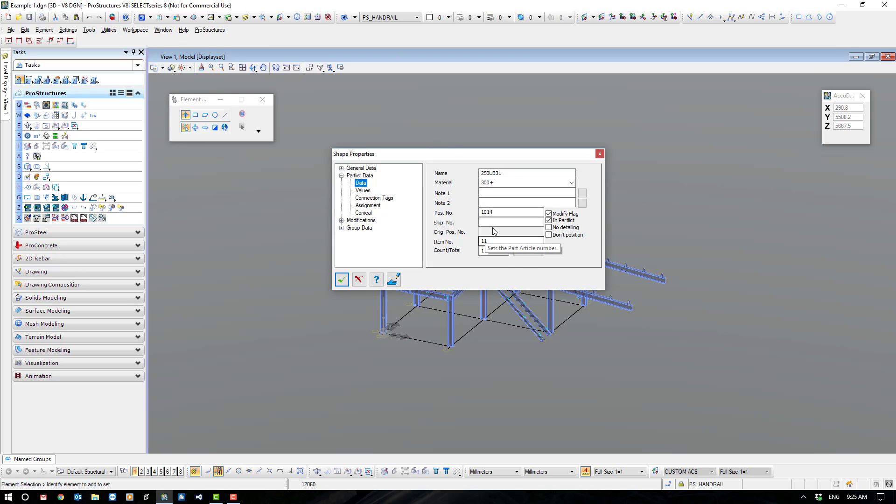
drag(496, 212, 479, 213)
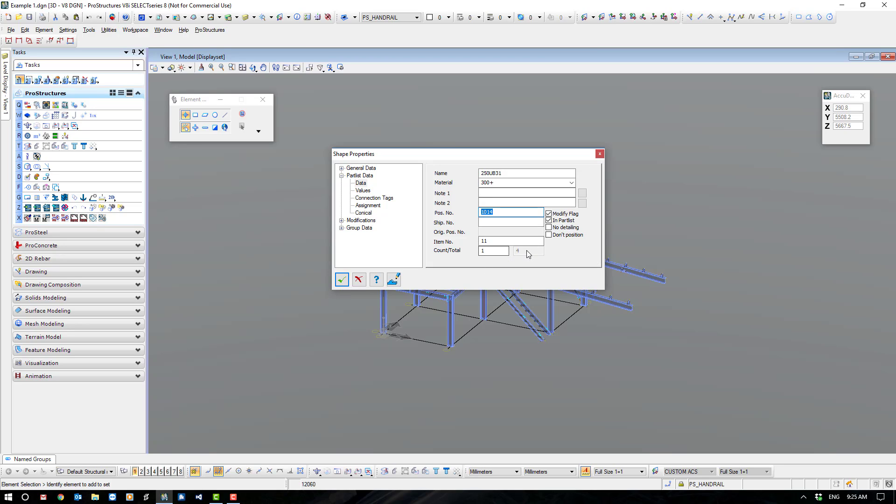
click(348, 280)
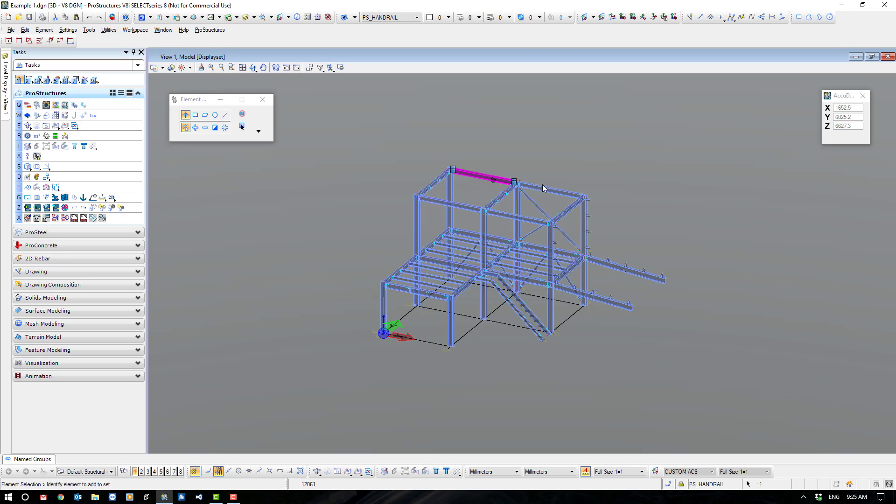
click(557, 190)
click(522, 224)
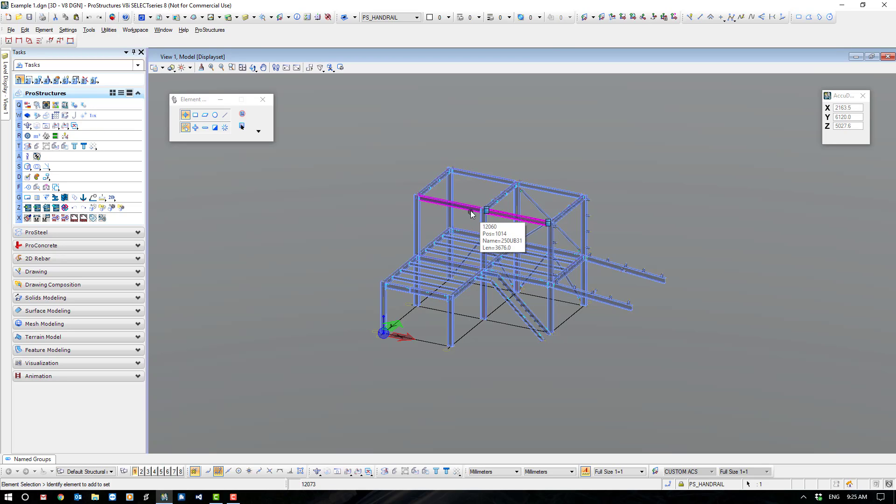
Examine the group data of the upper front 250UB31 beam, including its group position number and values.
scroll(470, 211, up, 3)
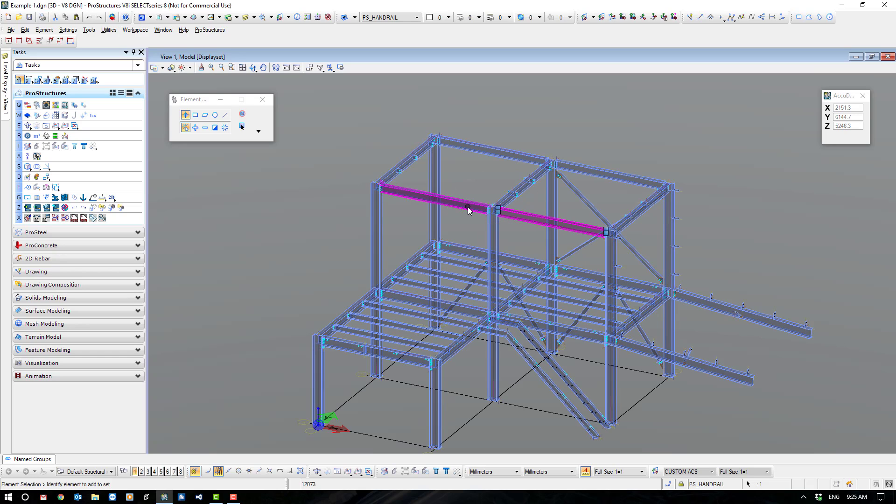
click(469, 210)
double_click(468, 210)
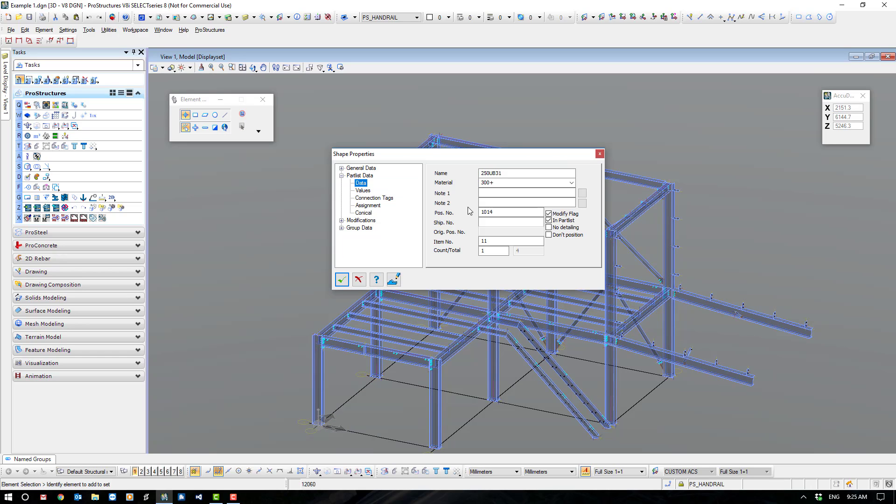
click(343, 176)
click(342, 191)
click(360, 198)
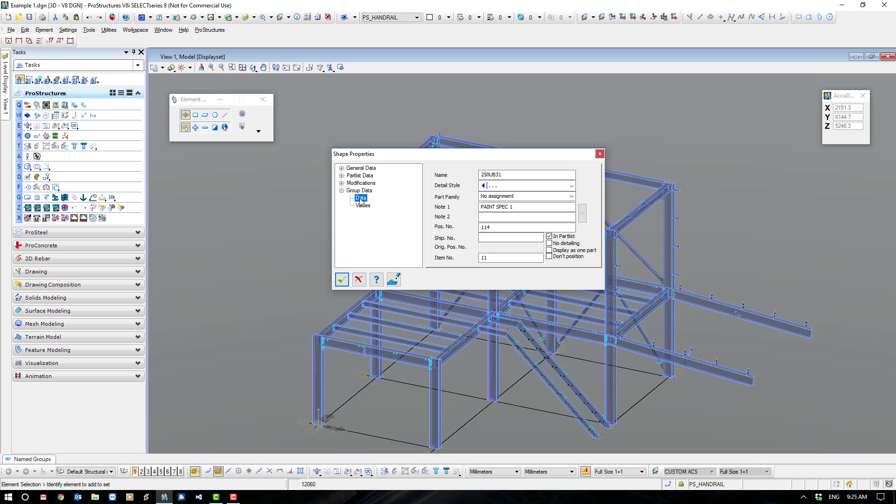
double_click(483, 227)
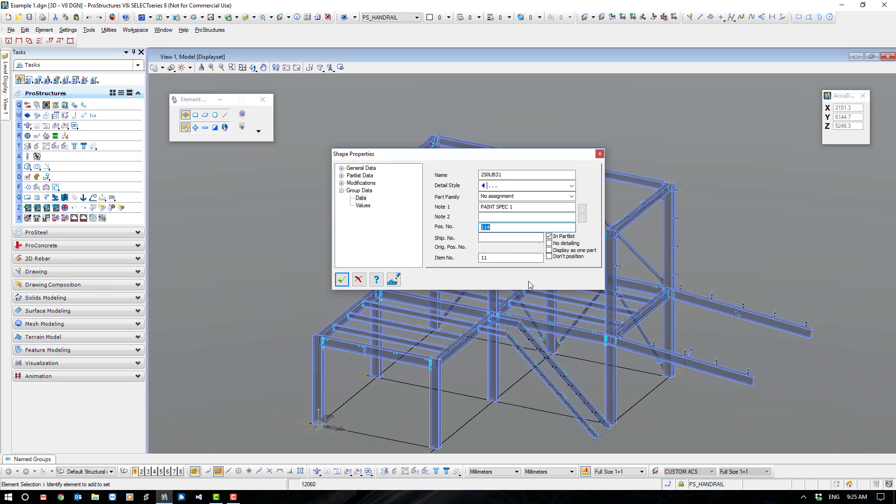
click(364, 205)
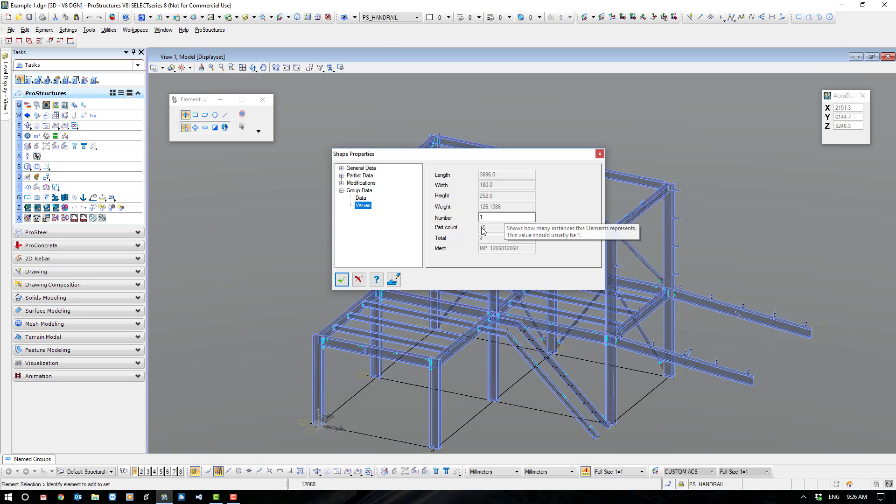
click(343, 279)
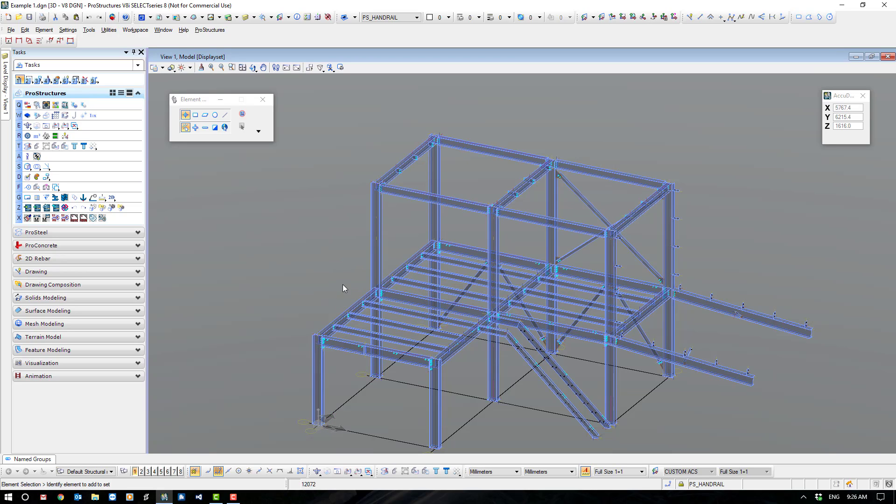
Examine the single part position number, group position number and group values of the front projecting 310UB40 beam.
double_click(724, 378)
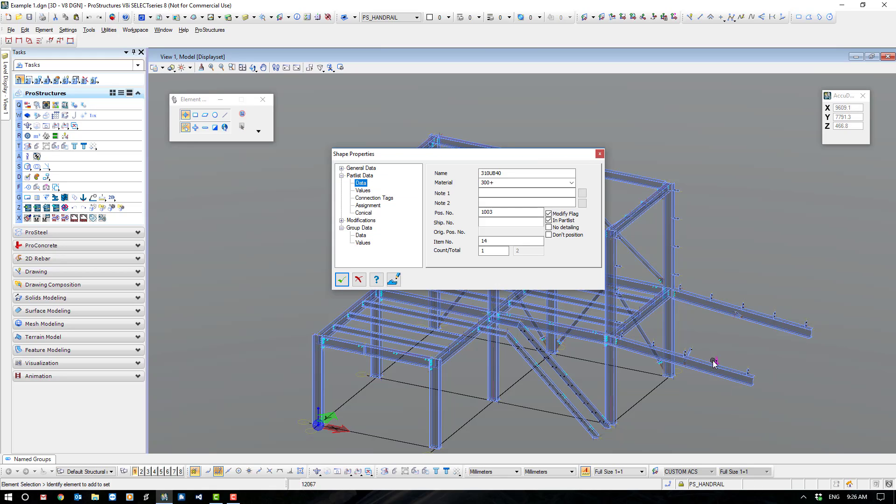
double_click(498, 212)
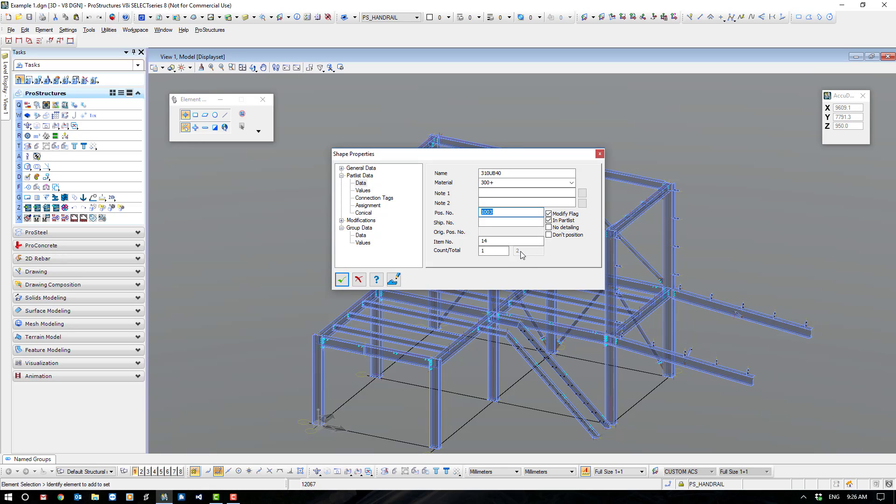
click(361, 235)
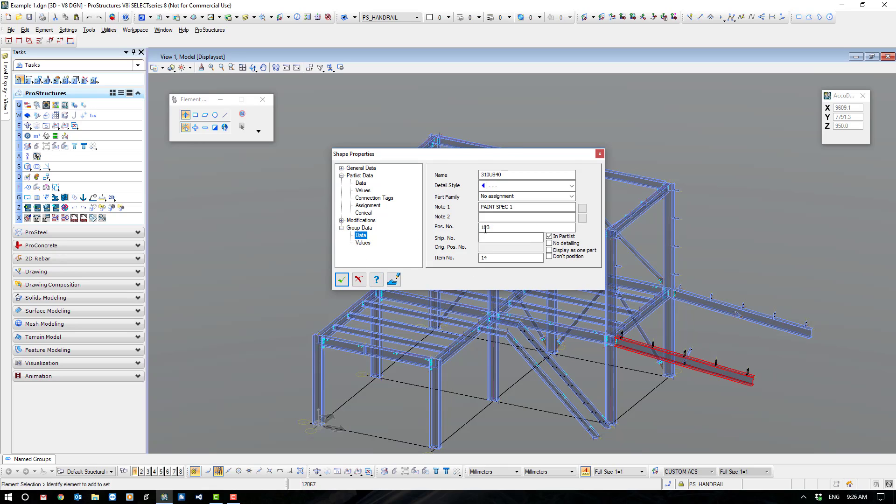
double_click(489, 228)
click(362, 243)
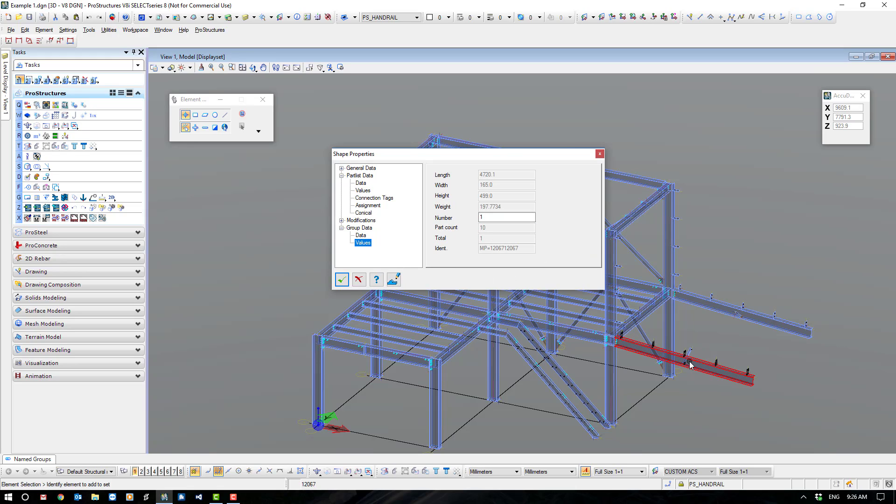
click(365, 237)
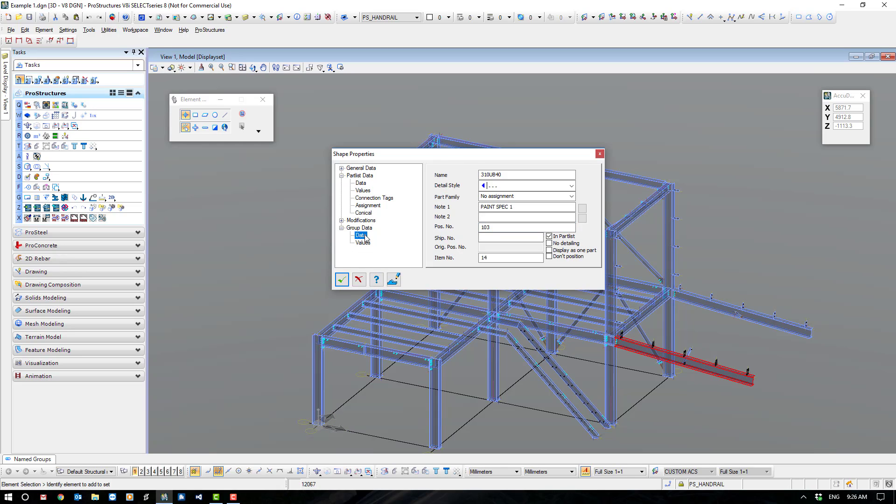
click(342, 280)
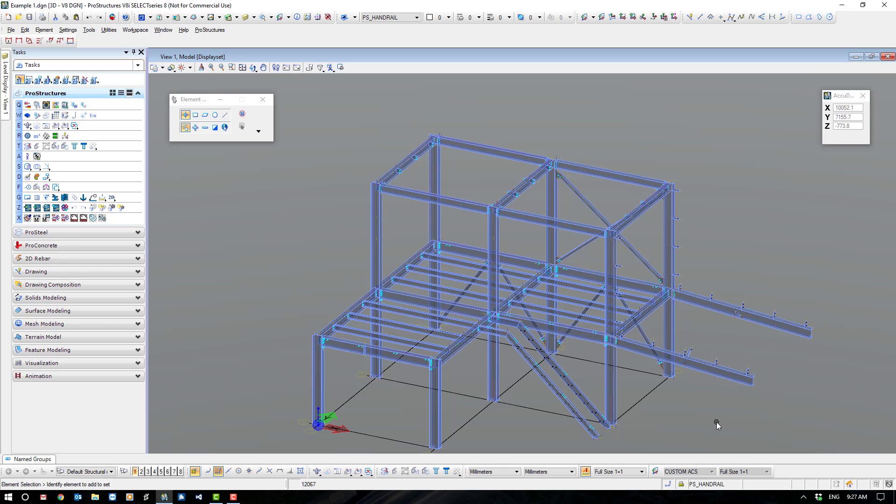
Turn off the HD Bolts, Bolts, Fittings and Members display classes and show only the Purlins class.
middle_drag(697, 416, 694, 385)
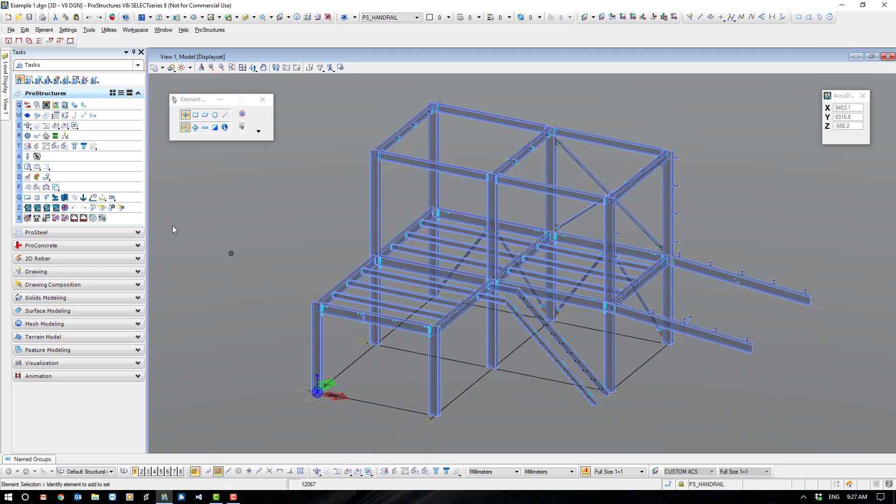
click(28, 136)
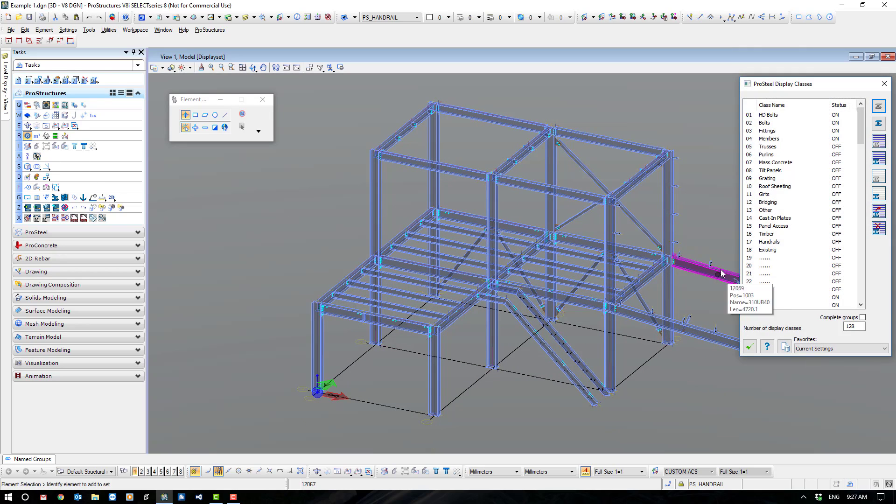
click(765, 117)
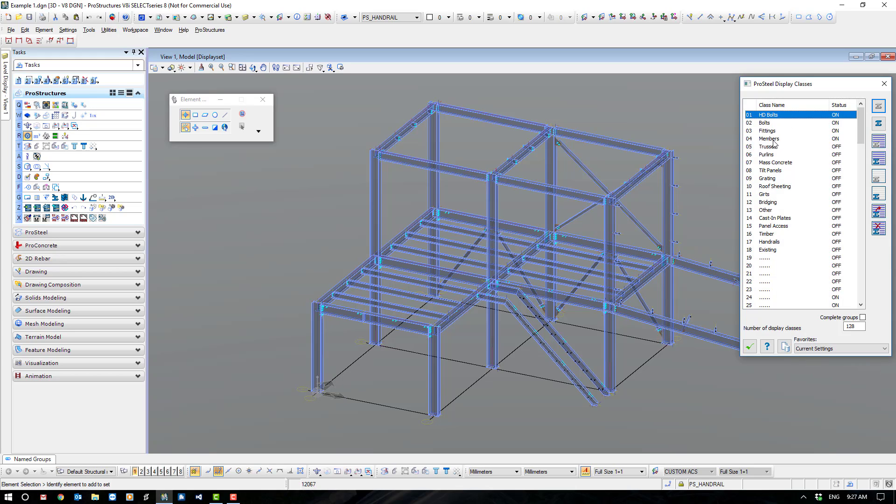
shift+click(773, 139)
click(879, 142)
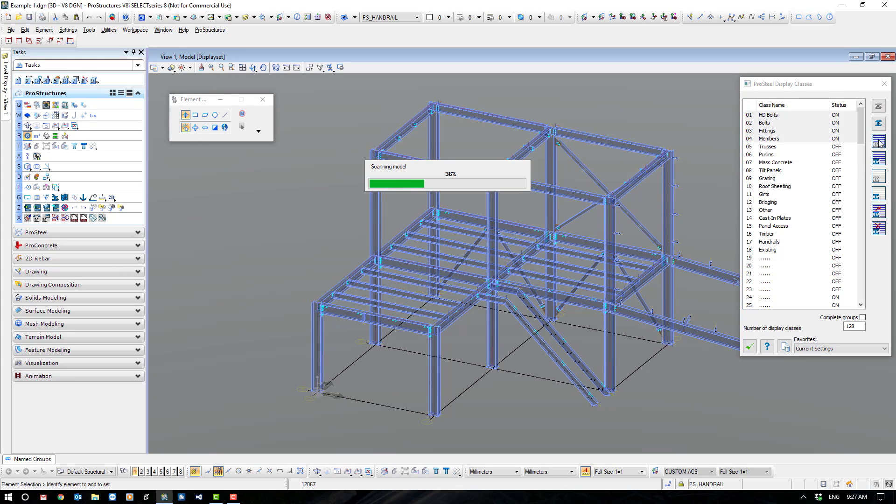
click(770, 155)
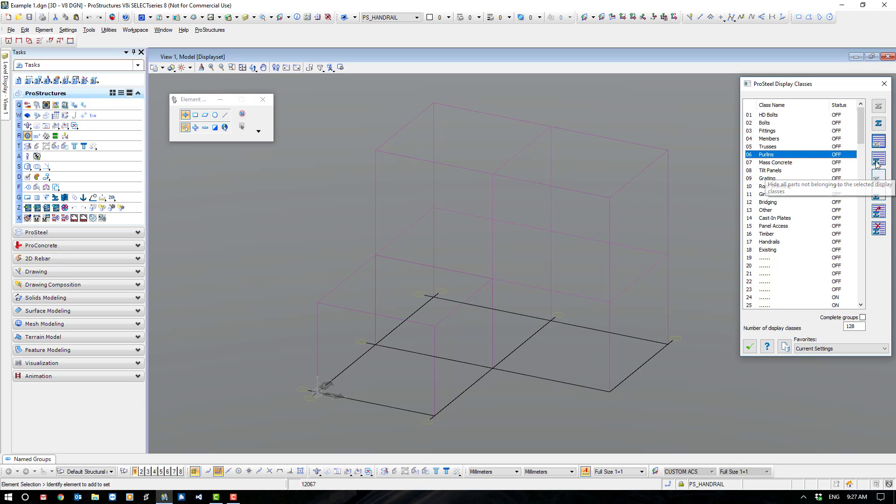
click(879, 160)
click(749, 347)
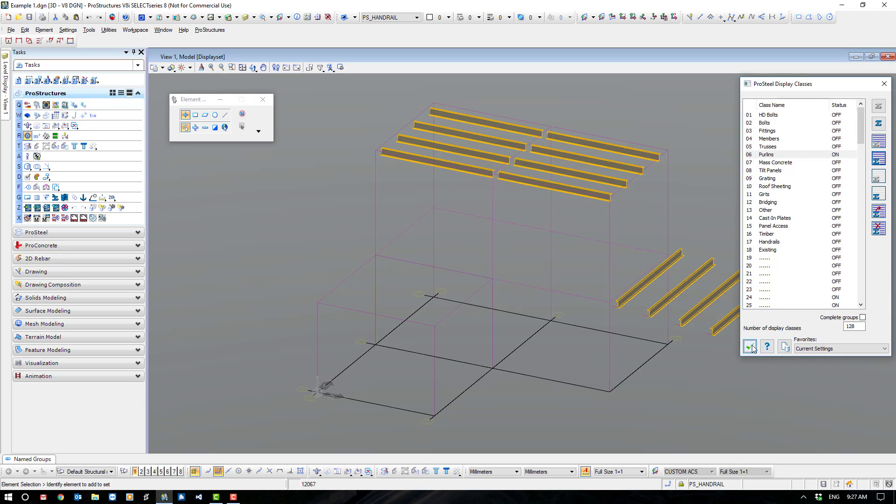
Open the steel positioning settings and set the position number type to Alphanumerical.
click(28, 187)
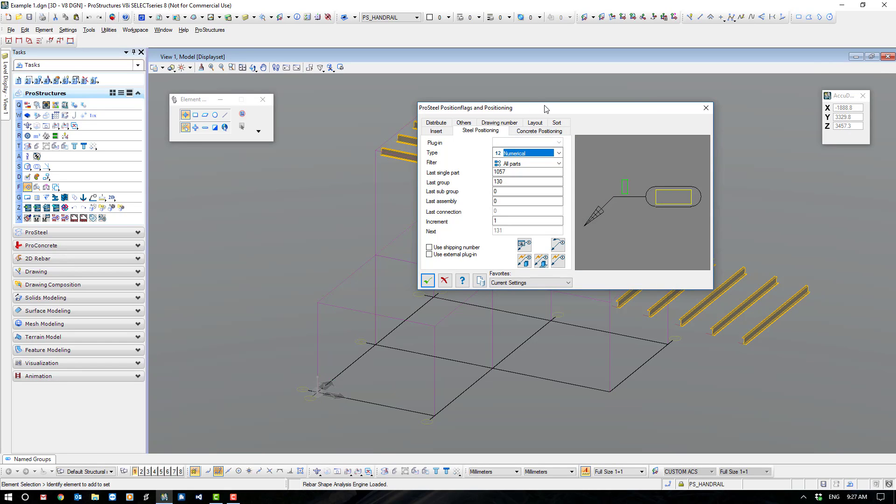
drag(546, 108, 364, 205)
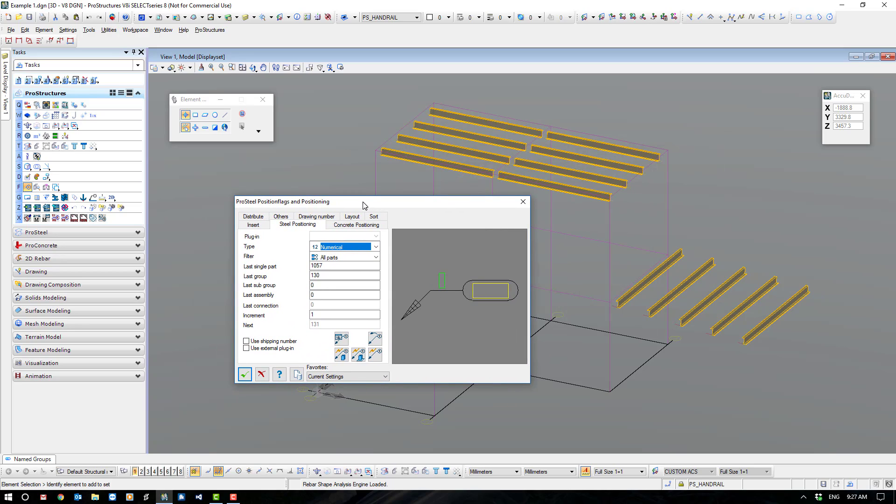
click(386, 377)
click(386, 378)
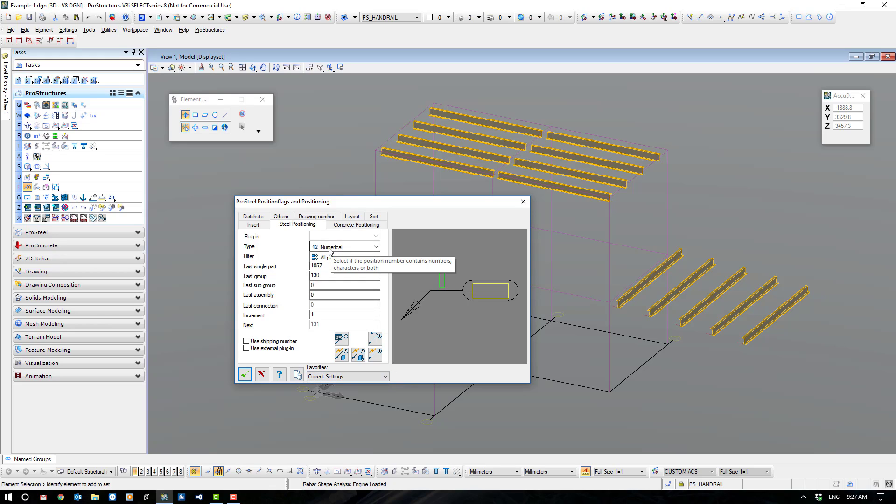
click(376, 248)
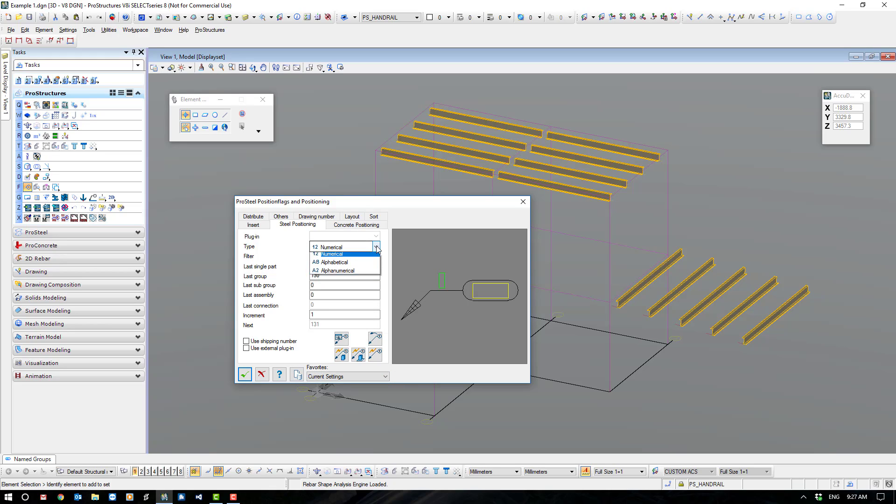
click(353, 275)
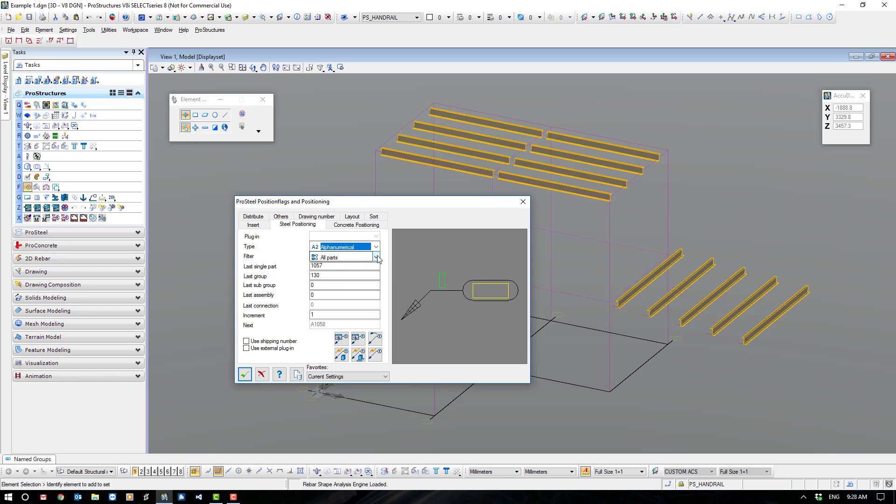
Set the last single part number to P99 for numbering the purlins.
click(329, 267)
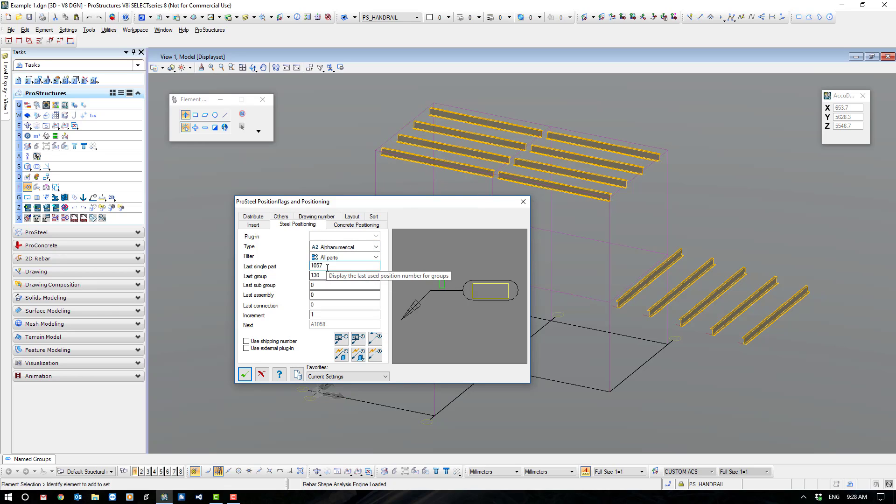
drag(327, 266, 304, 268)
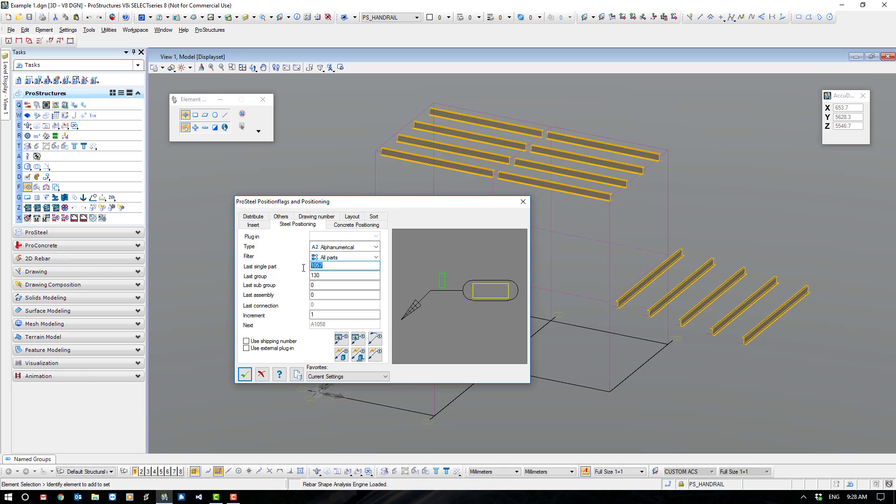
text(P99)
click(324, 276)
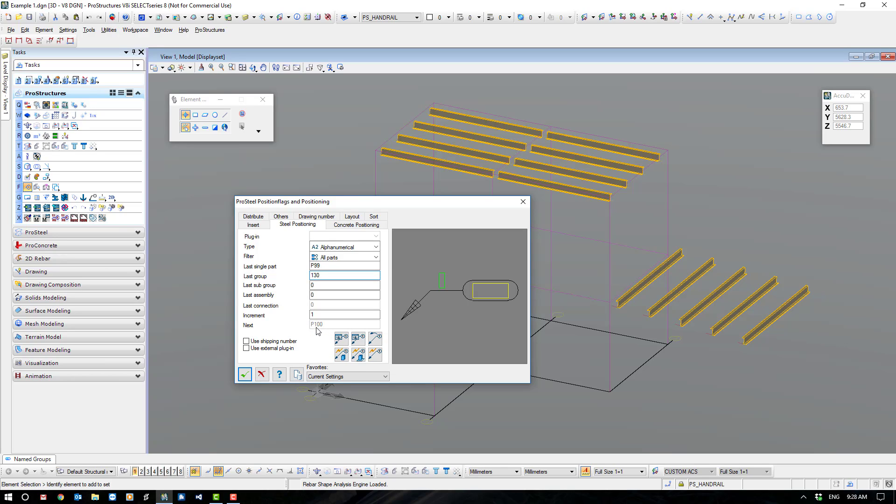
double_click(315, 276)
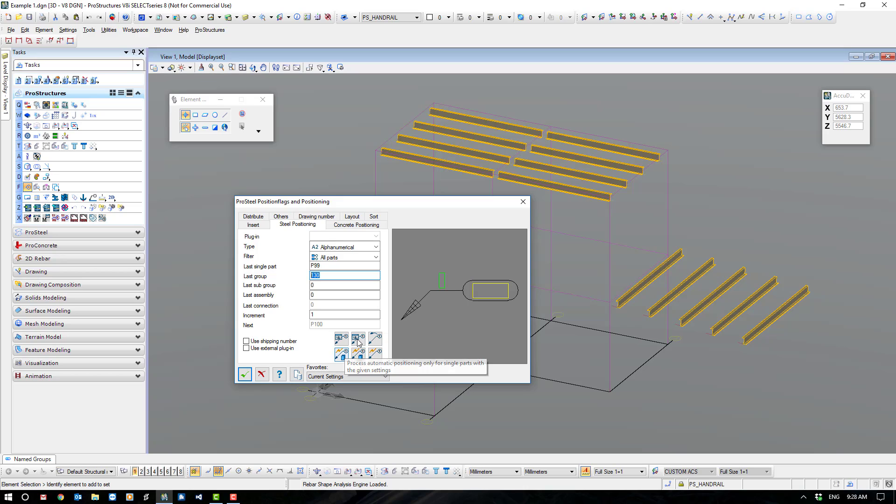
Review the alphanumerical position number limits, including the number of digits.
click(358, 342)
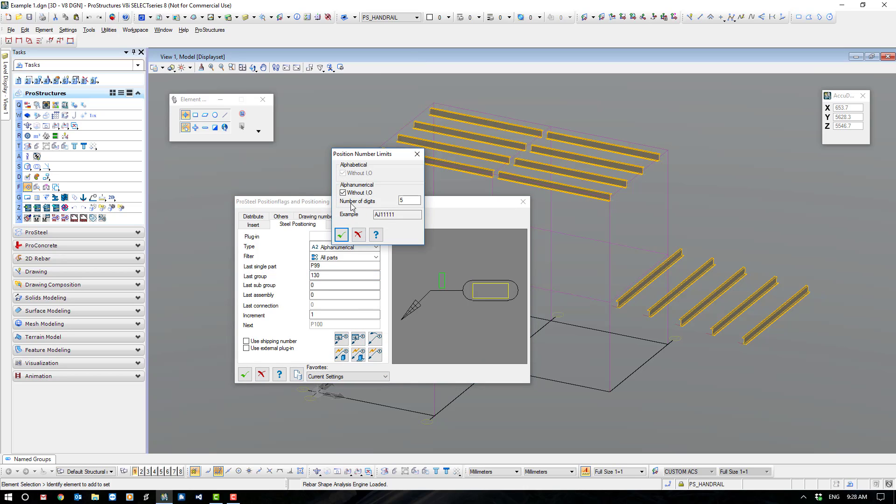
double_click(410, 201)
click(410, 201)
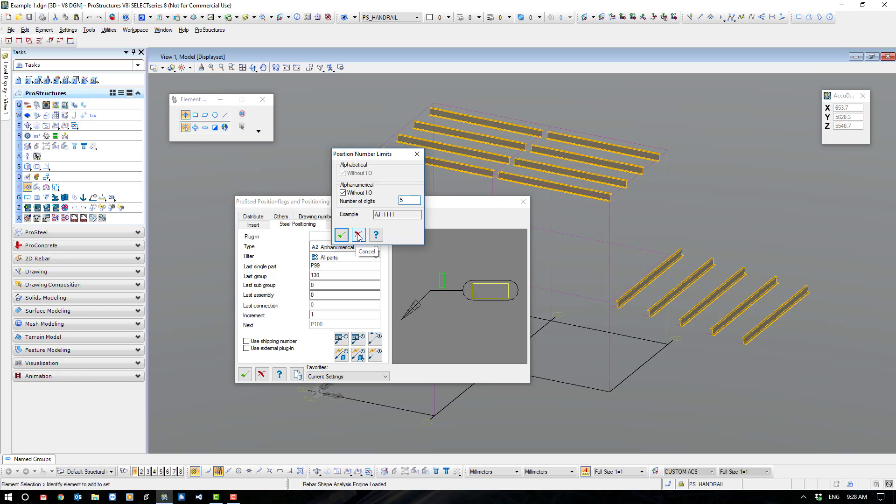
click(342, 235)
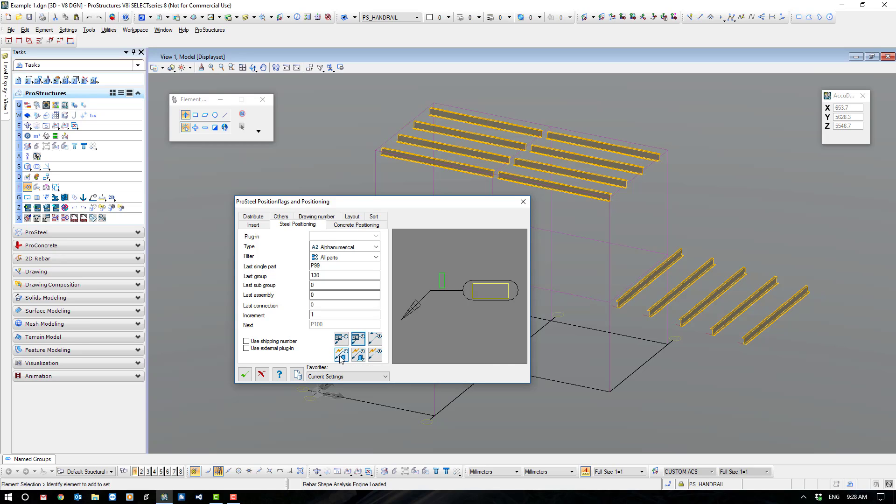
Run single part positioning on all roof and side purlins and accept the resulting position numbers.
click(376, 356)
drag(348, 96, 844, 382)
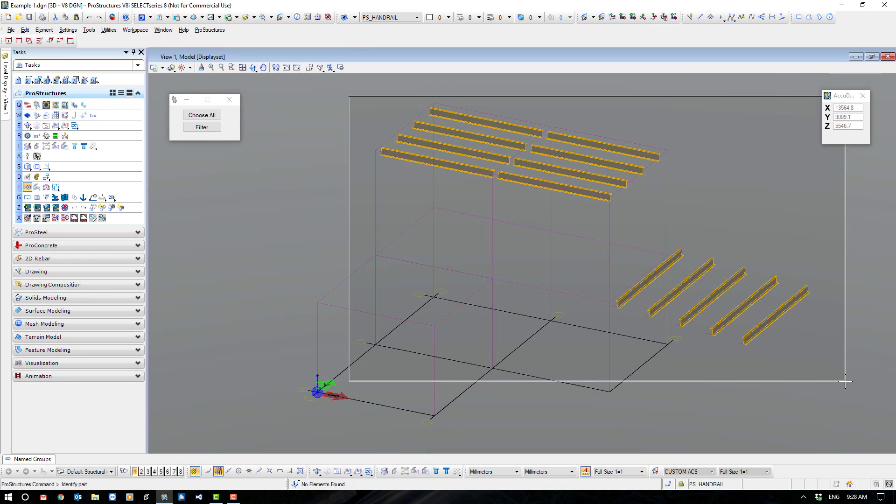
click(281, 201)
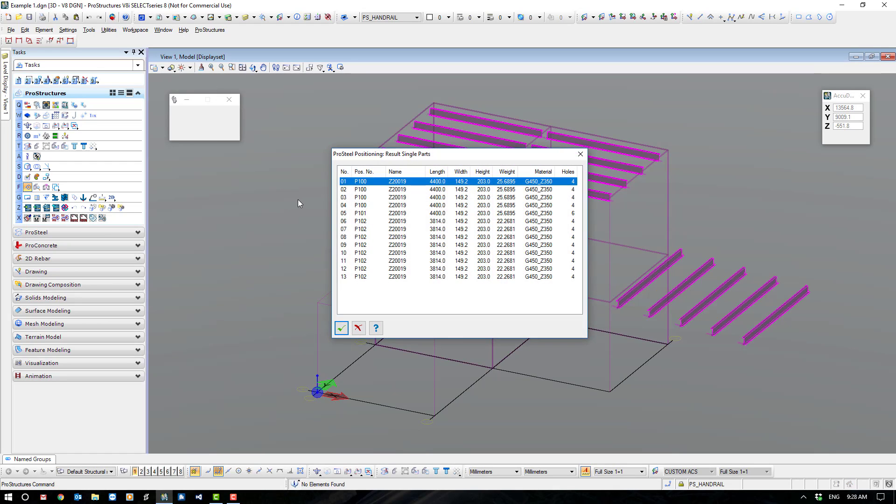
click(344, 326)
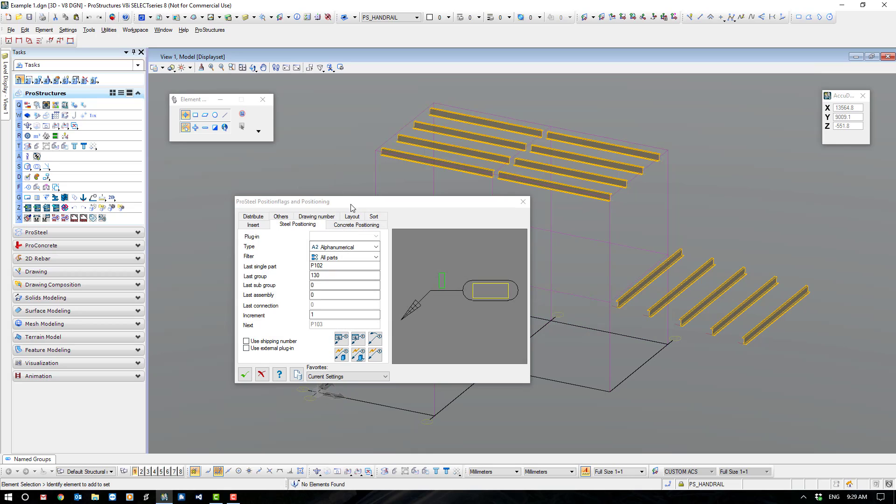
Turn off the Purlins display class and show only the Girts class.
drag(352, 206, 291, 263)
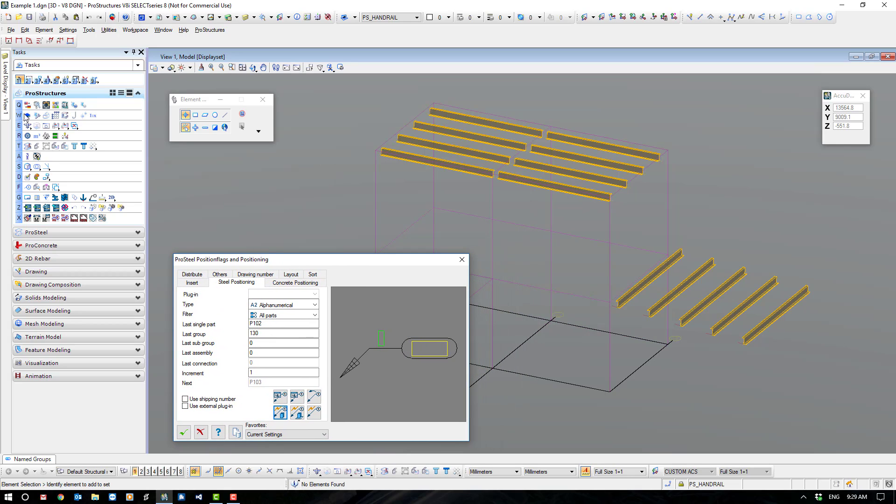
click(27, 137)
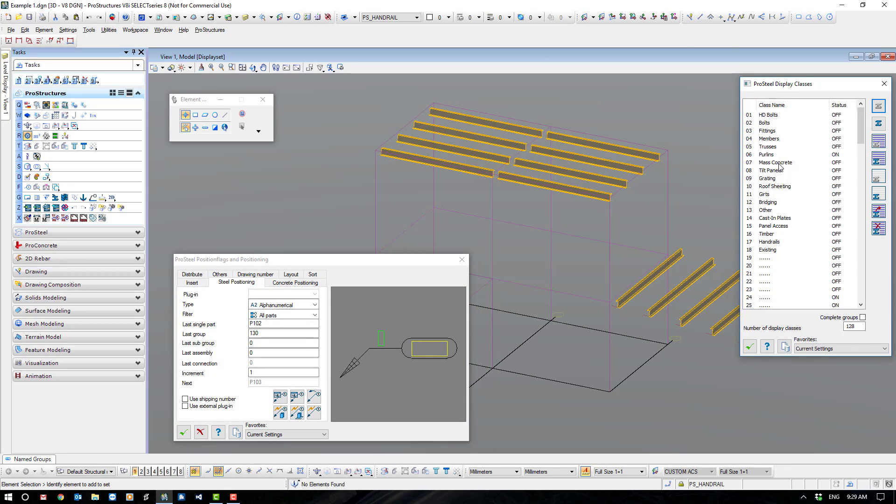
click(767, 155)
click(837, 155)
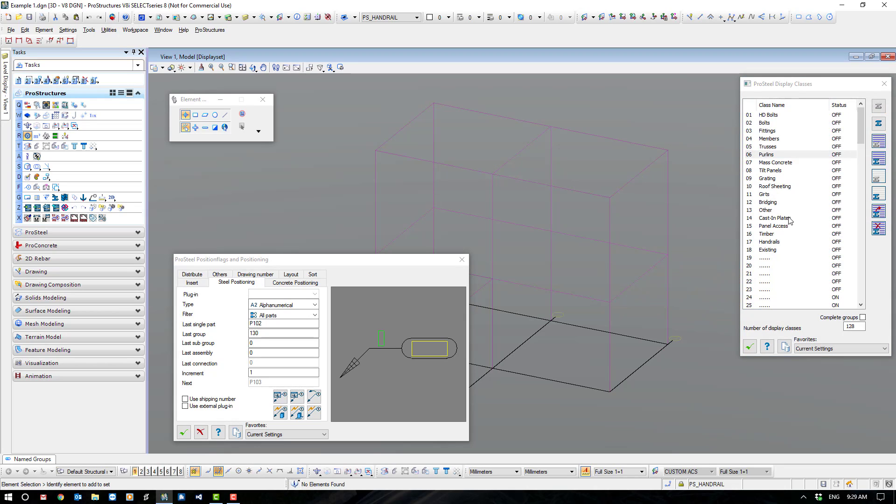
click(840, 203)
click(841, 204)
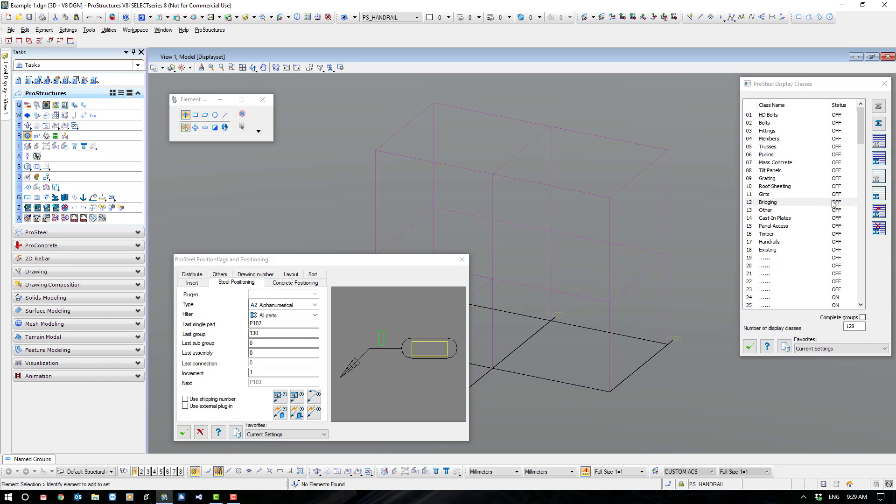
click(835, 194)
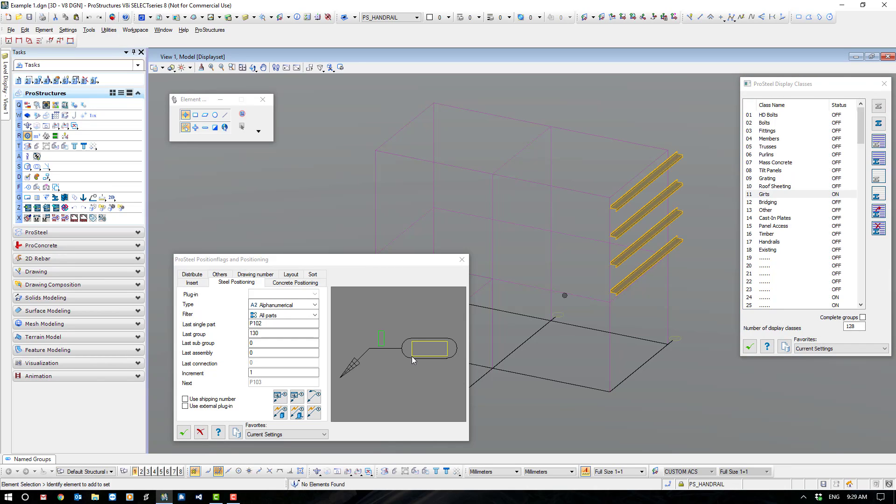
Set the last single part number to G99, run single part positioning on the four girts and accept the result.
click(236, 323)
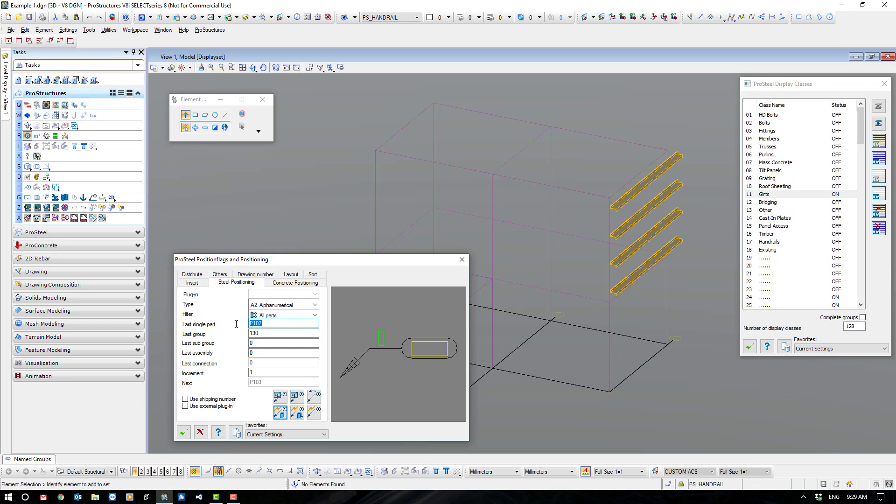
text(G99)
click(262, 334)
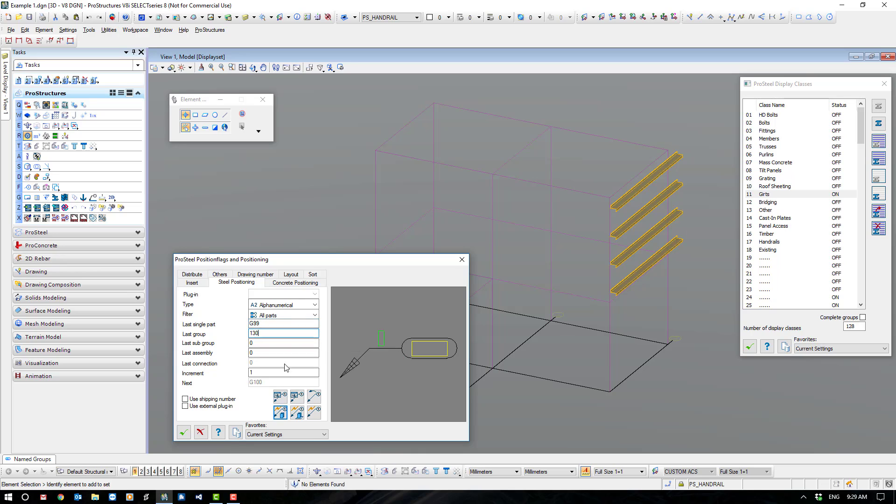
click(280, 413)
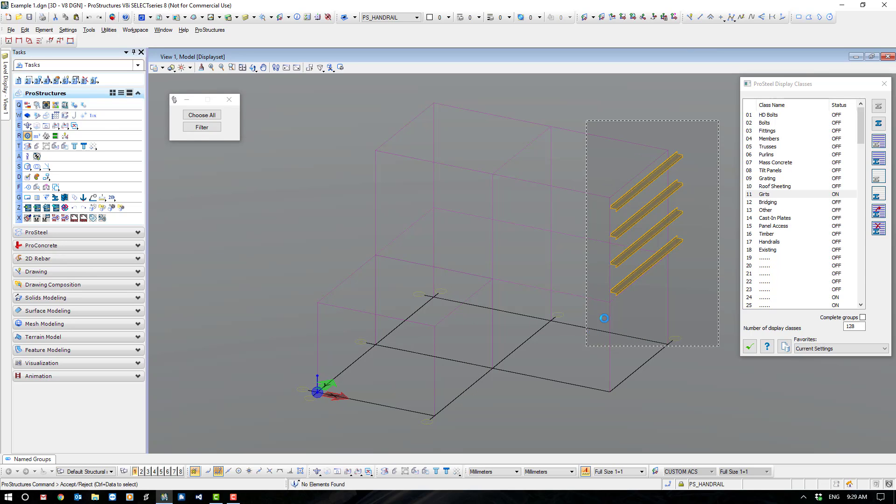
click(648, 107)
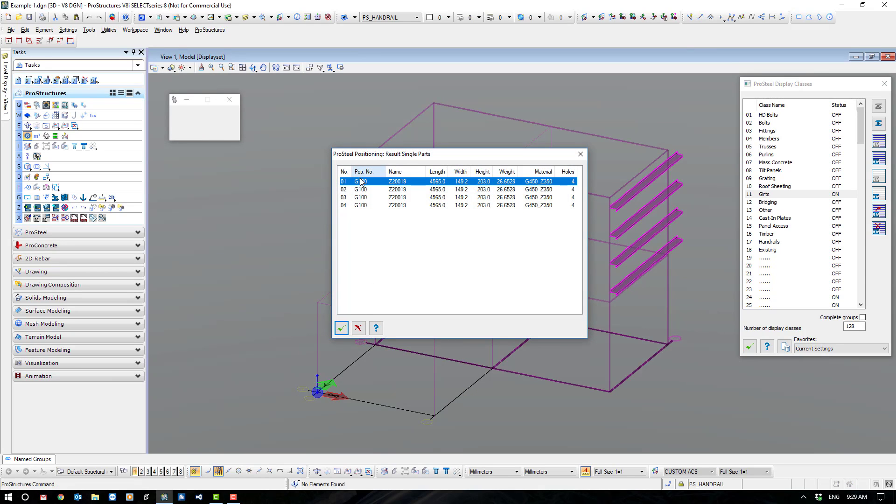
click(342, 328)
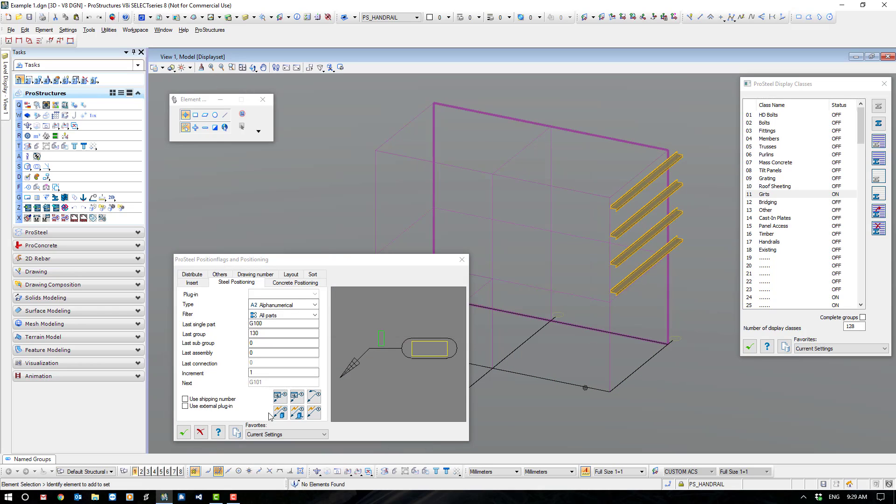
Turn off the Girts display class, turn on Grating and close the display class settings.
click(836, 195)
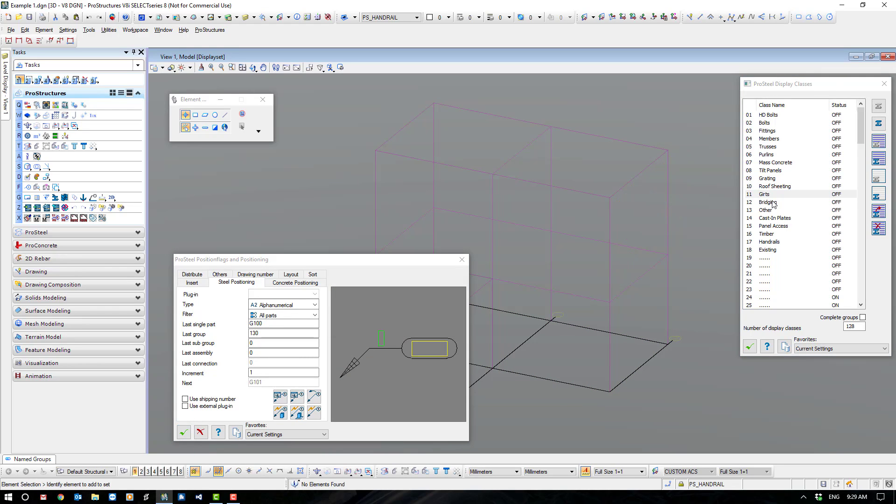
click(818, 179)
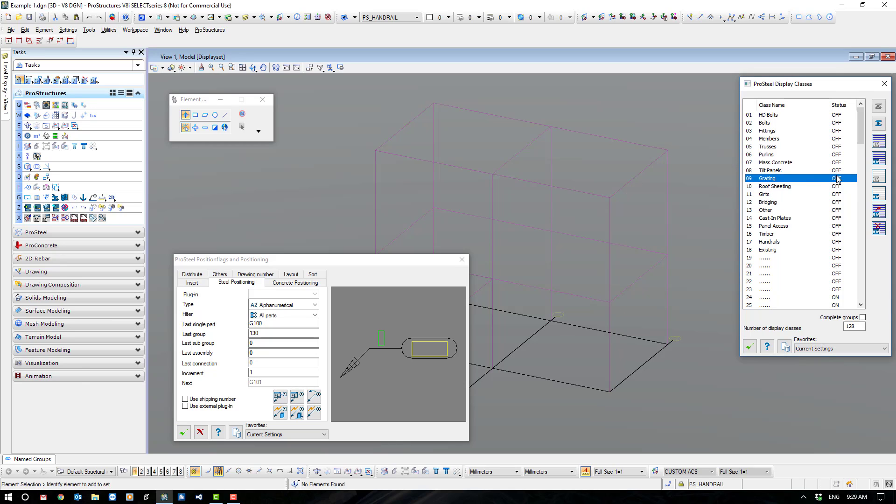
click(837, 179)
click(750, 347)
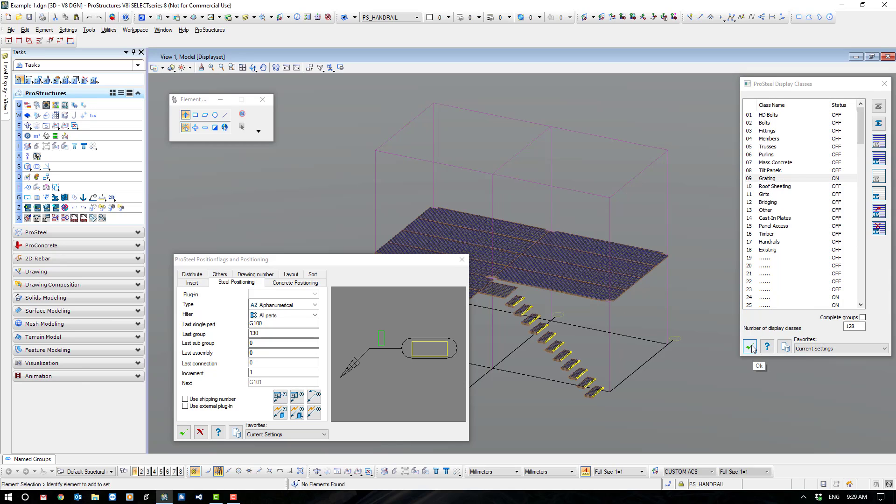
Examine the group data of a 1000x32 grating plate and leave its properties unchanged.
click(573, 288)
click(695, 336)
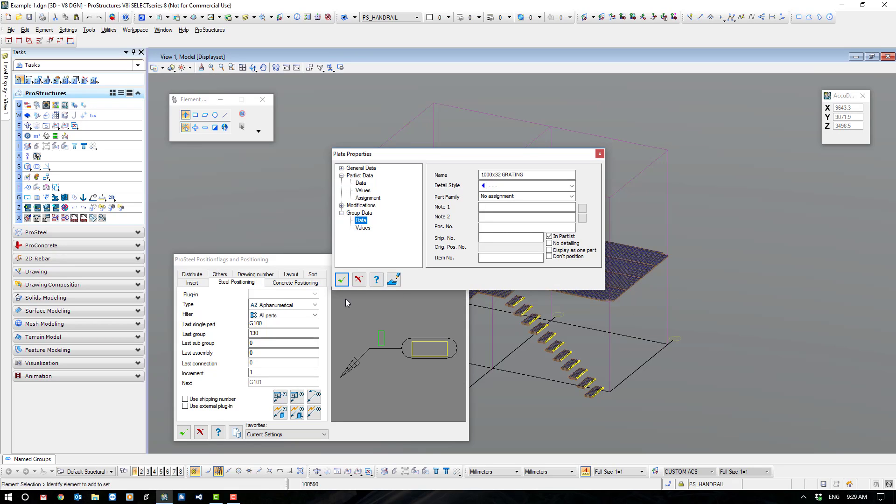
click(359, 279)
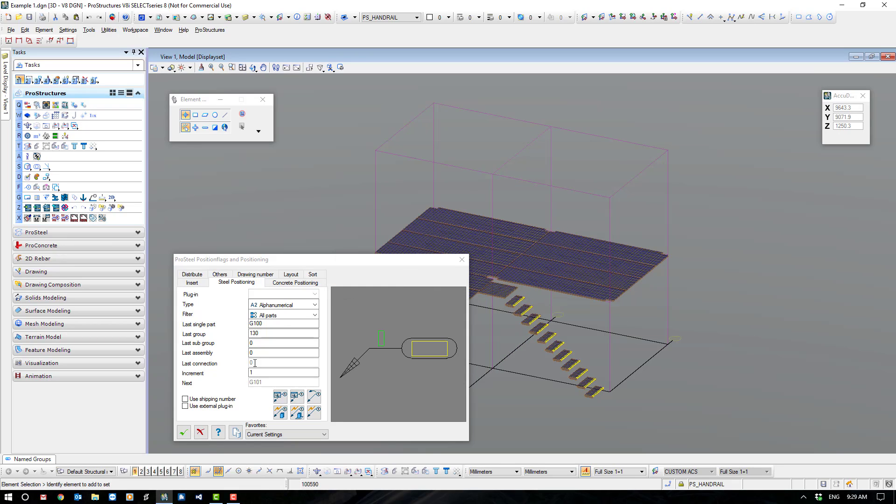
Set the last single part number to GR999 and the last group number to GR99.
click(255, 323)
double_click(255, 324)
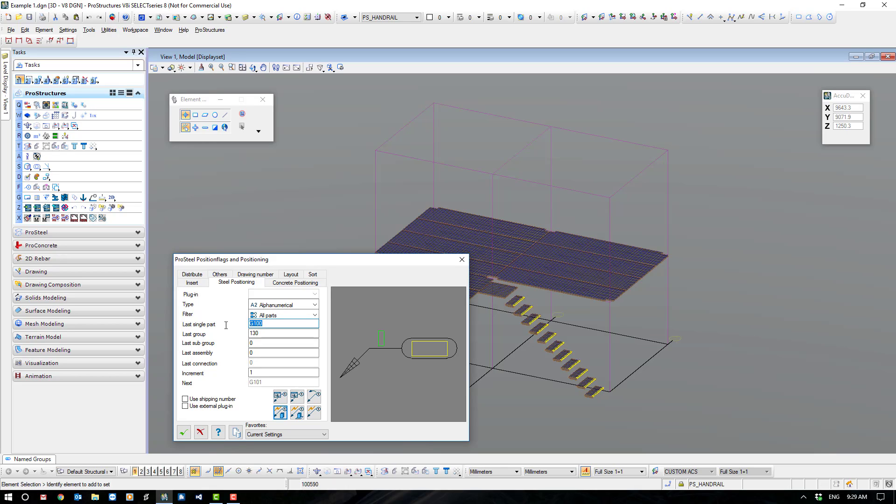
text(GR999)
key(Tab)
text(GR99)
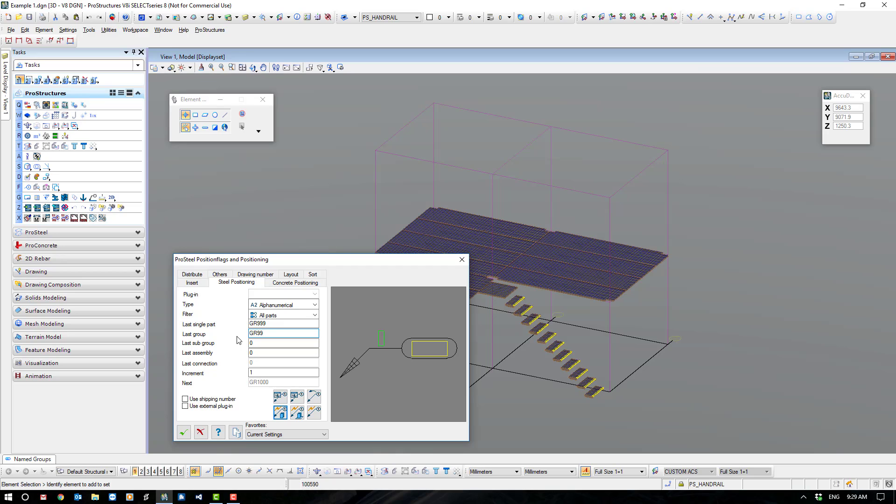
click(259, 372)
Run single part positioning on all floor gratings and stair treads and accept the resulting position numbers.
click(280, 413)
drag(275, 143, 723, 429)
right_click(738, 231)
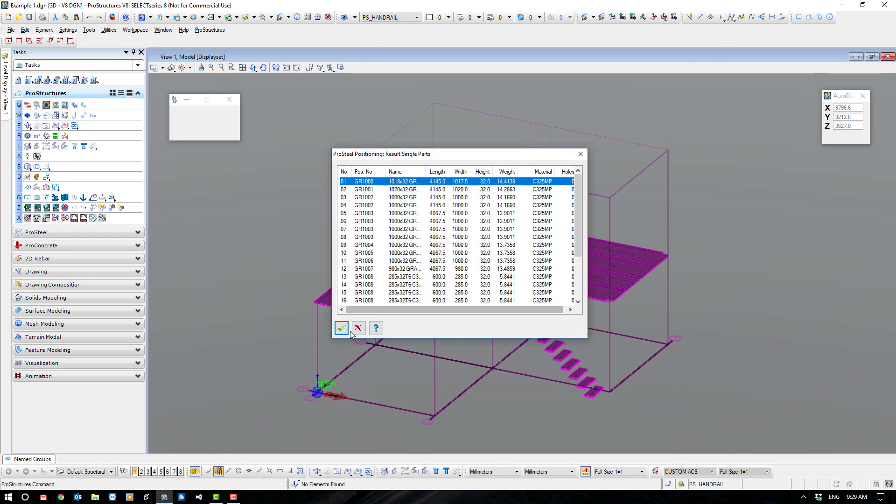
click(343, 329)
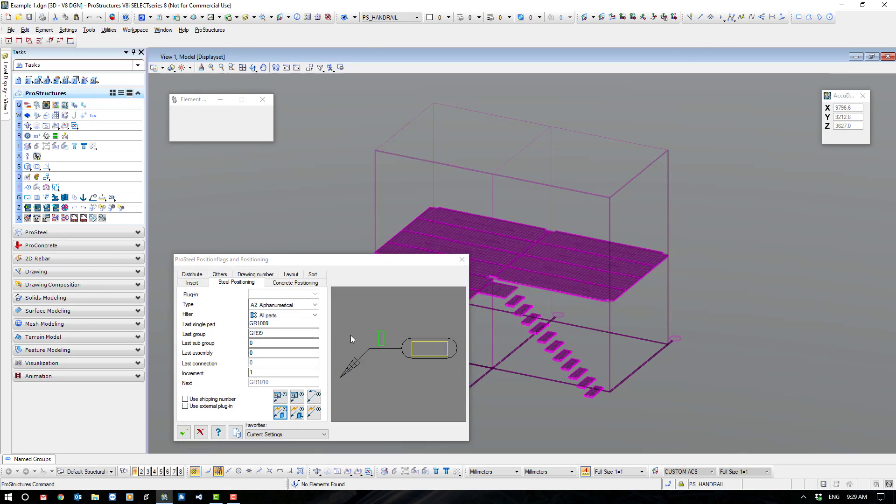
Run group positioning on all floor gratings and stair treads, accept the results and close the positioning settings.
click(297, 413)
drag(279, 168, 764, 434)
right_click(713, 292)
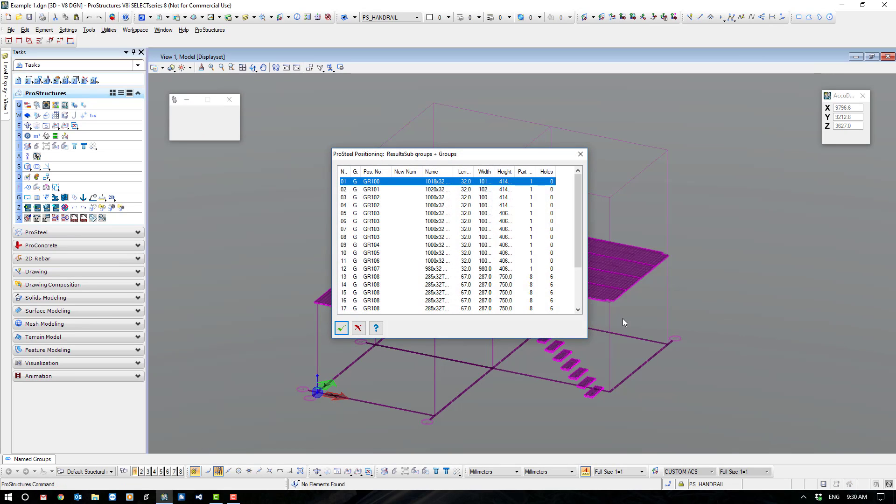
click(341, 328)
click(183, 432)
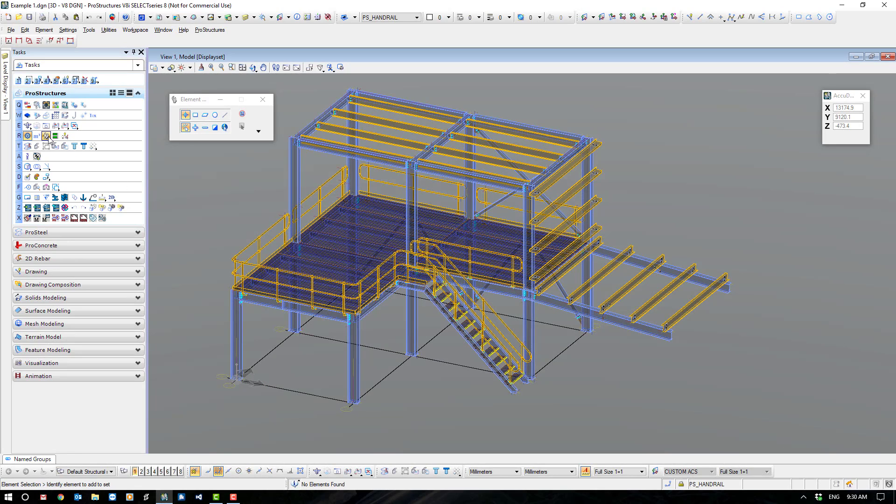
Review the part families with their descriptions and position prefixes, then close the list.
click(46, 136)
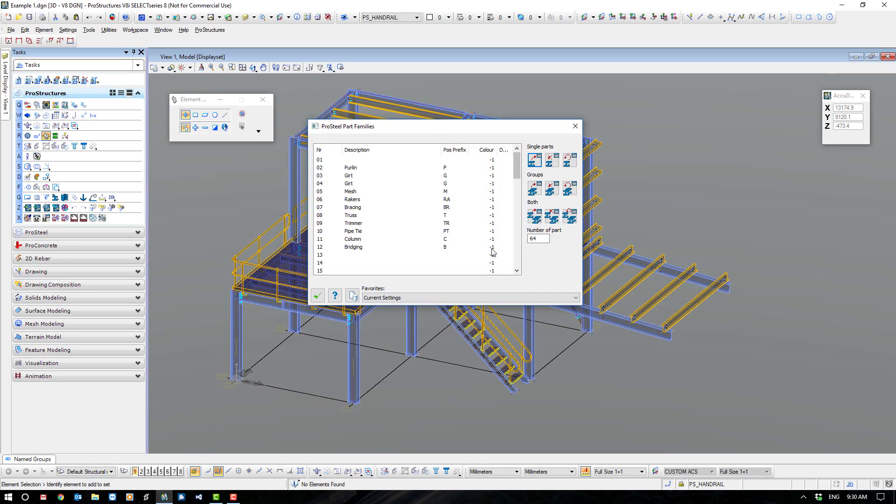
drag(434, 129, 556, 135)
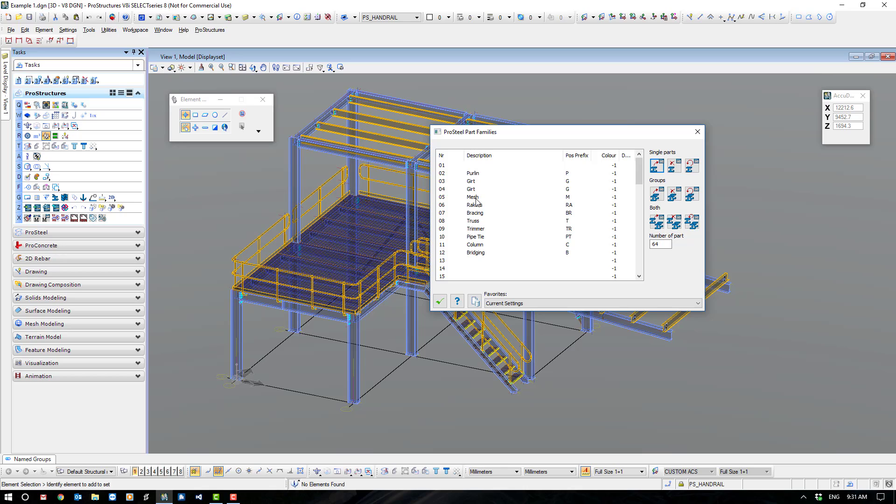
click(442, 167)
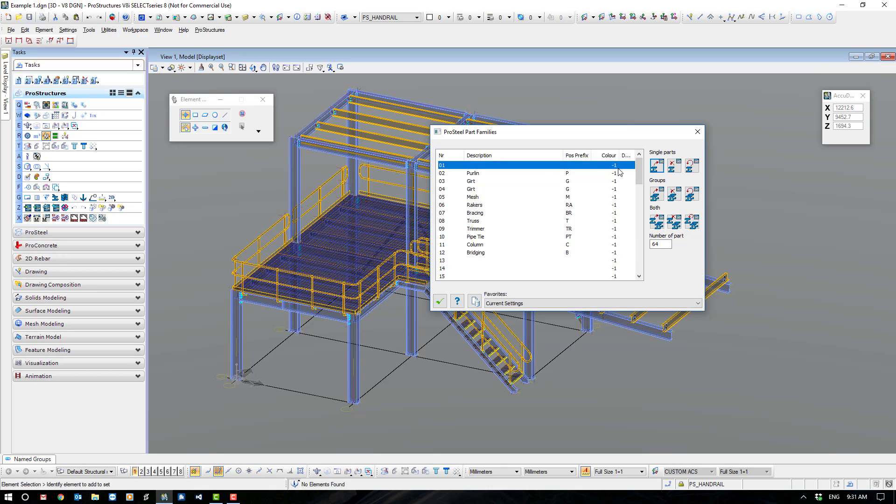
click(439, 301)
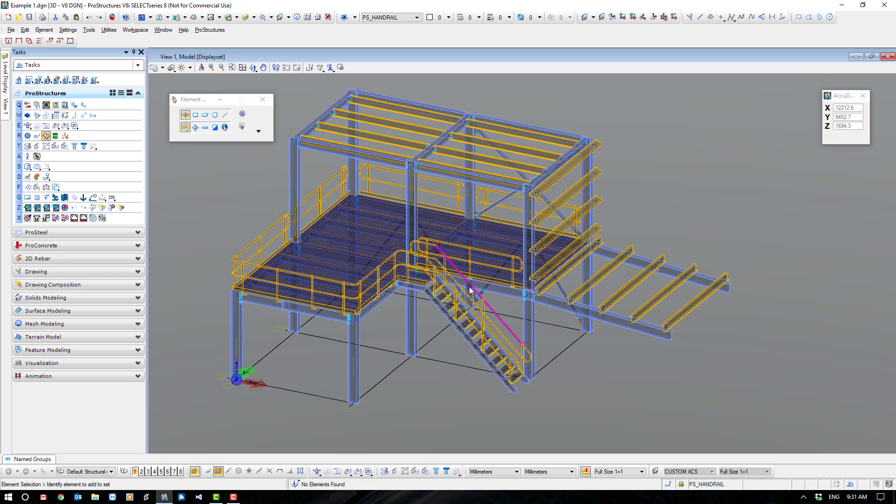
Insert a 310UB40 straight shape about 1700 mm long on open ground beside the structure, using part family 10-Pipe Tie.
click(38, 233)
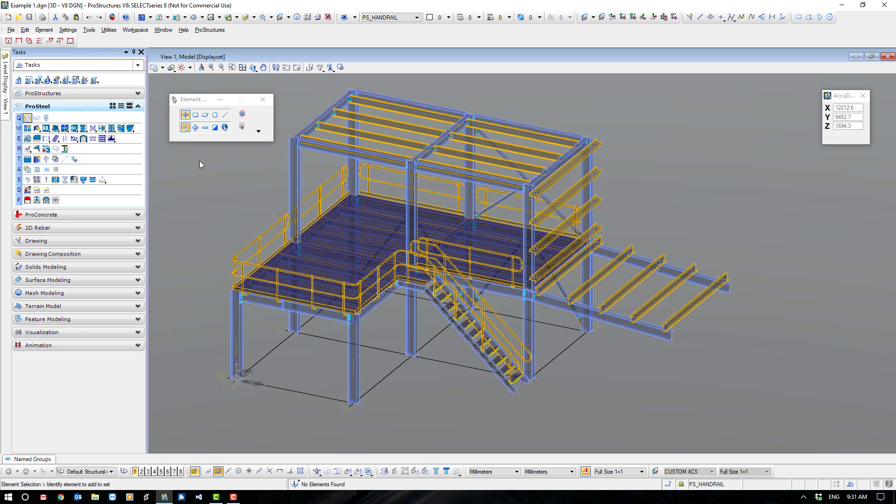
drag(299, 54, 627, 138)
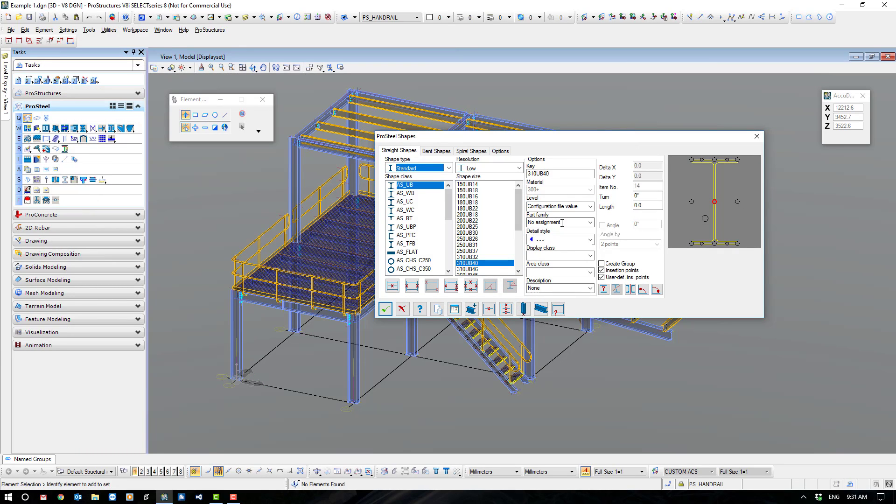
click(586, 223)
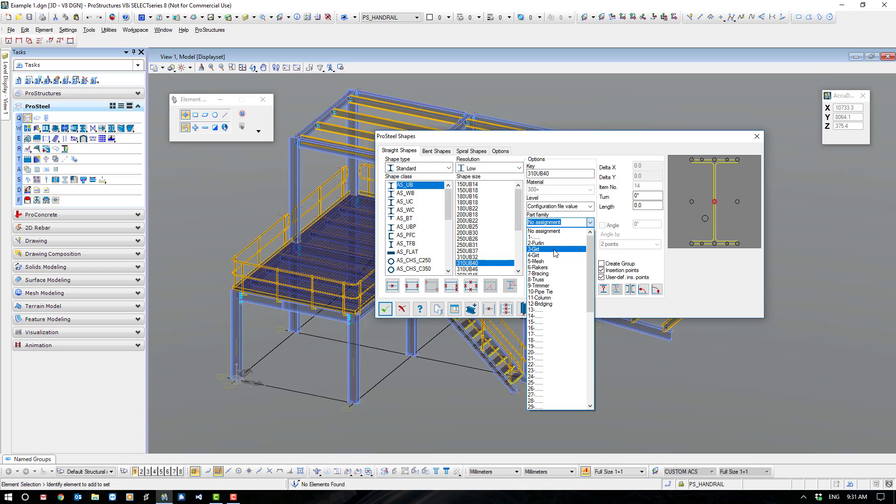
click(556, 292)
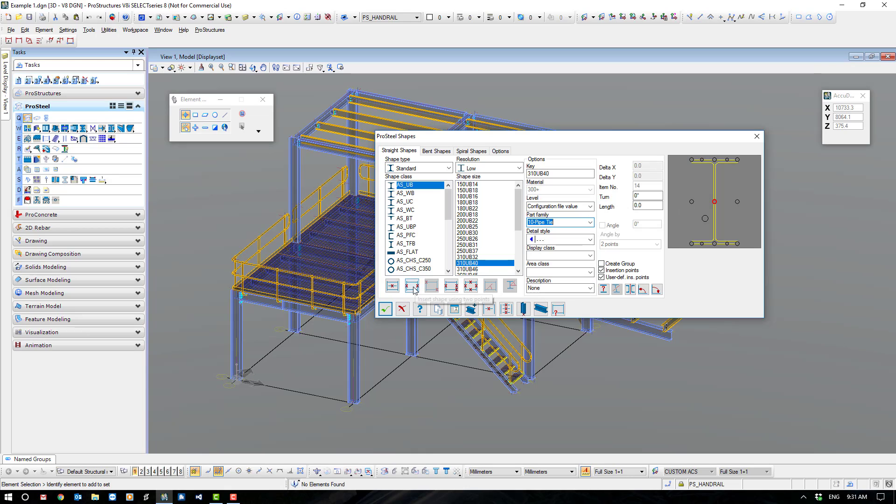
click(385, 309)
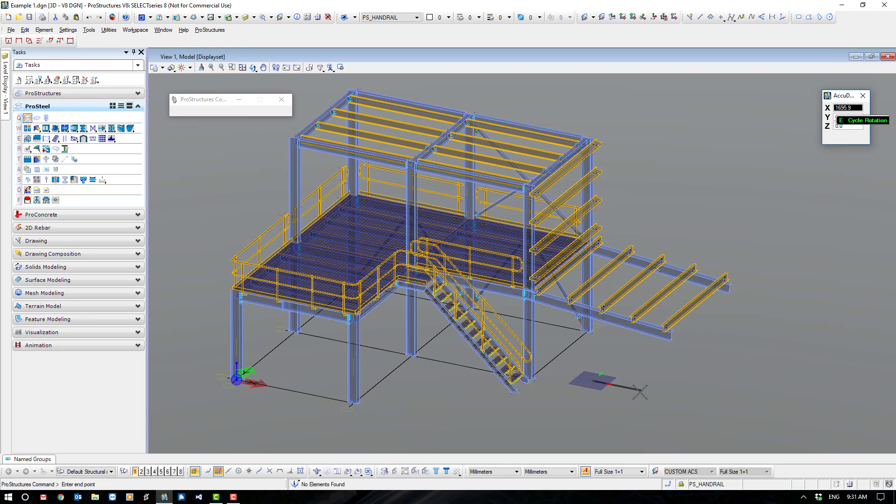
click(692, 403)
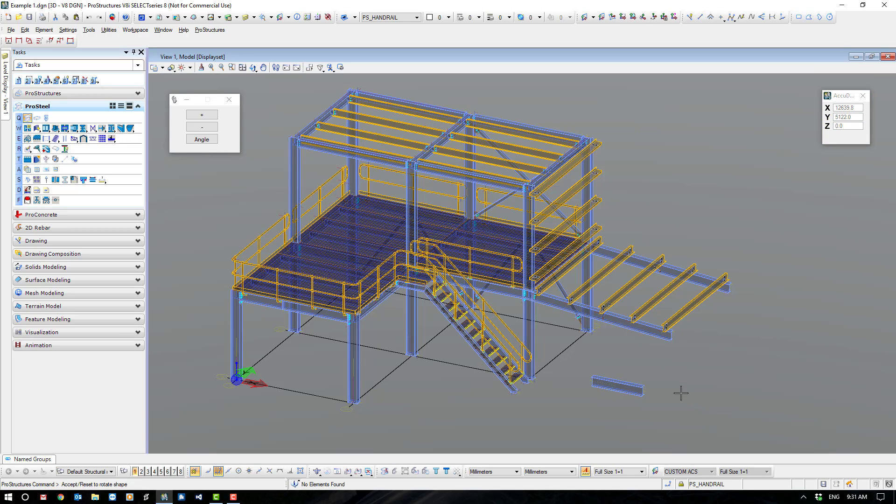
right_click(681, 394)
click(386, 309)
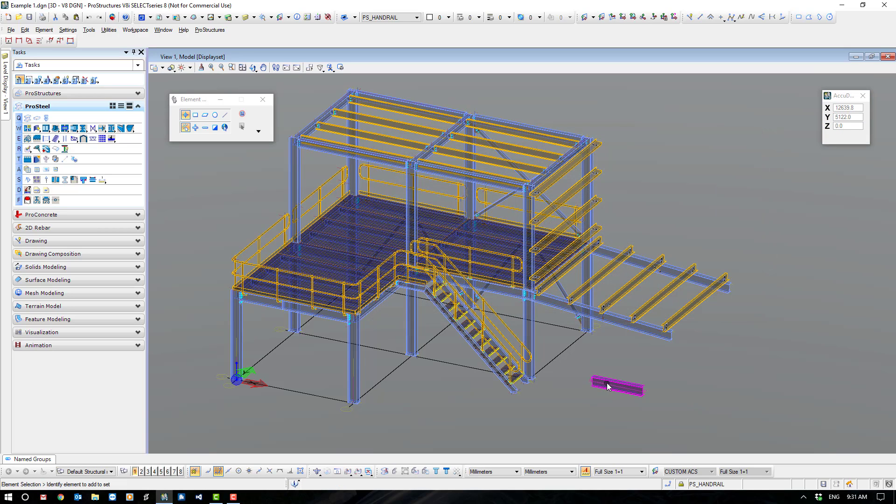
Check the position number in the new 310UB40 shape's partlist data, then delete the shape.
double_click(607, 383)
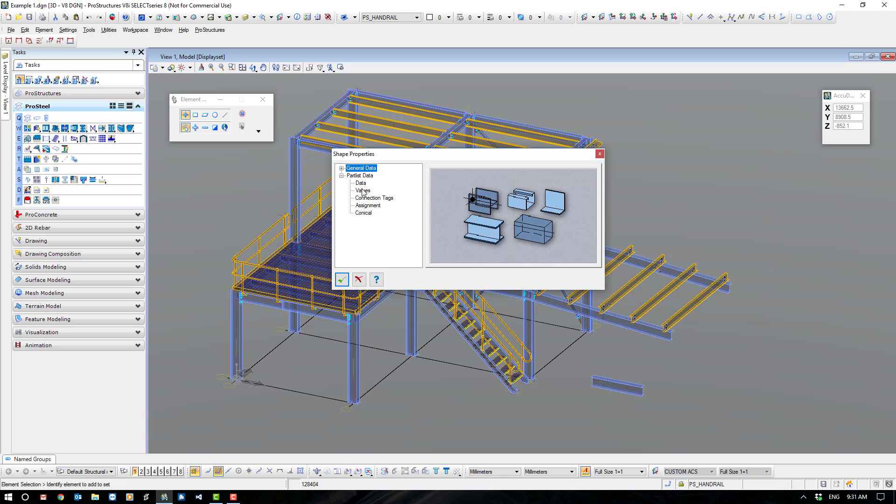
click(361, 183)
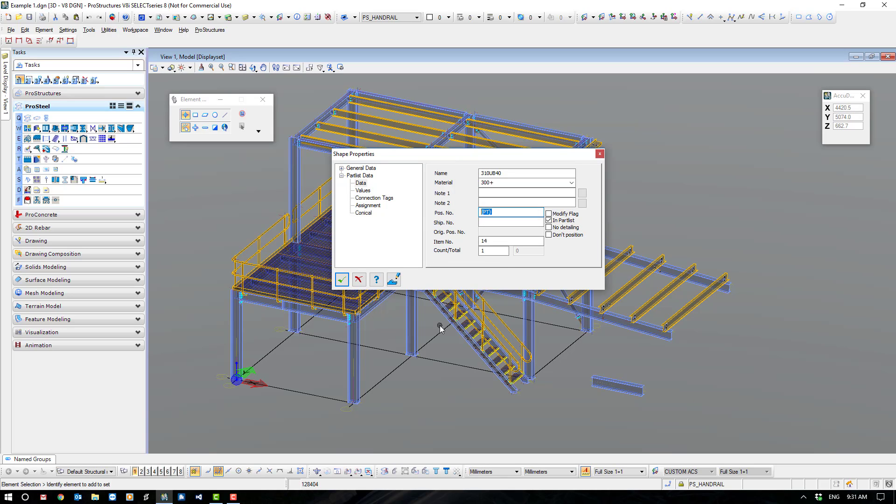
click(359, 280)
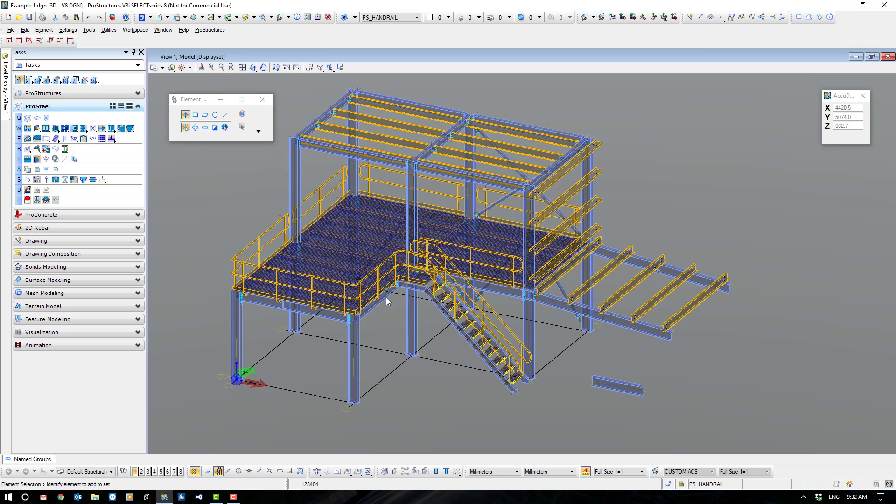
click(640, 391)
key(Delete)
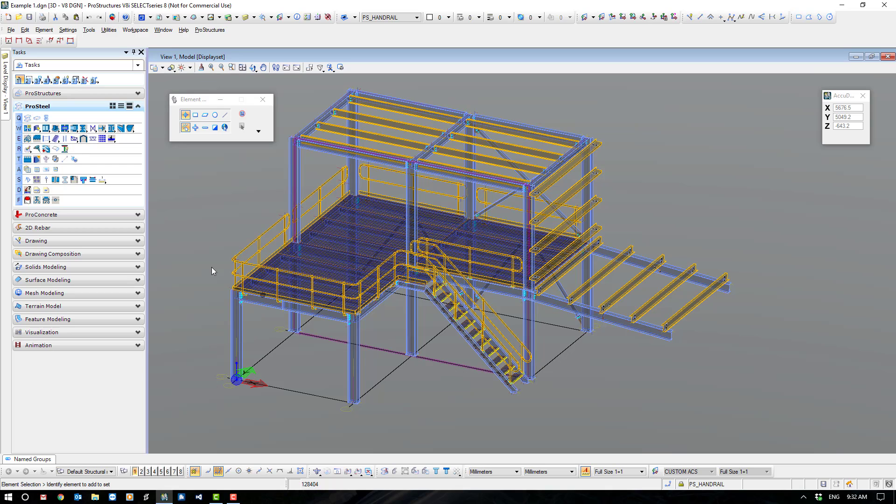
Define part family 13 with the description Phase A and position prefix A.
click(65, 93)
click(46, 136)
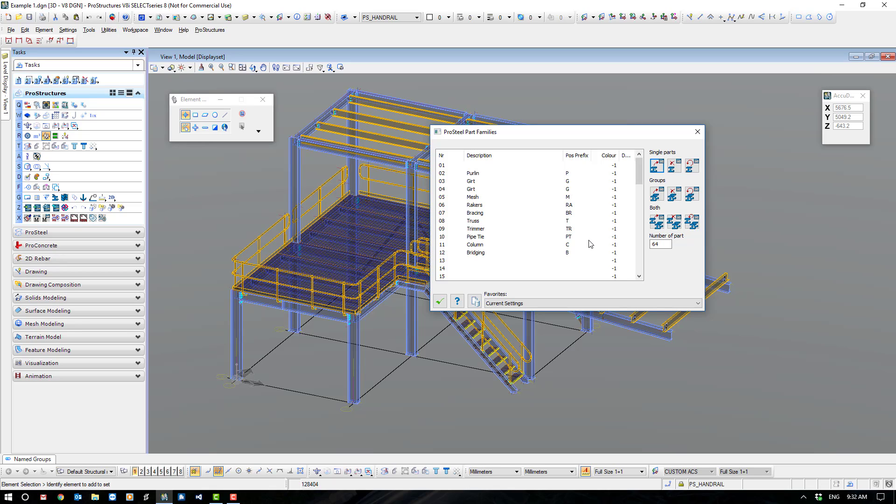
click(476, 262)
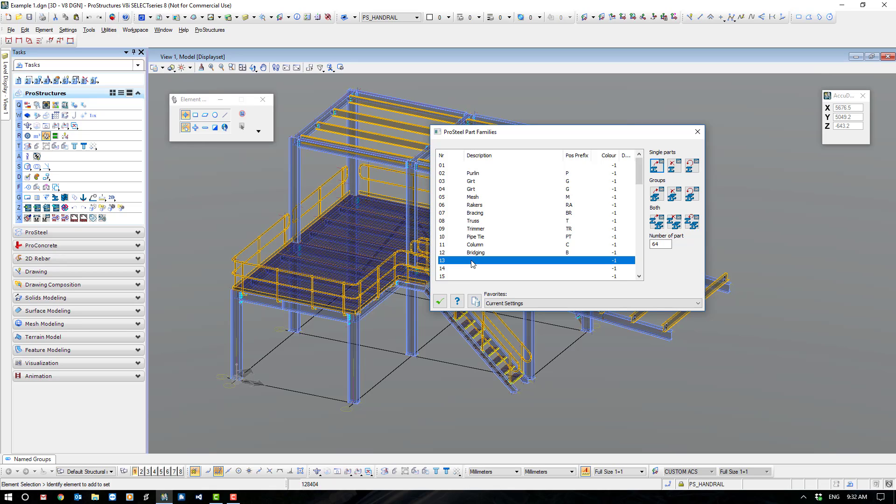
double_click(473, 261)
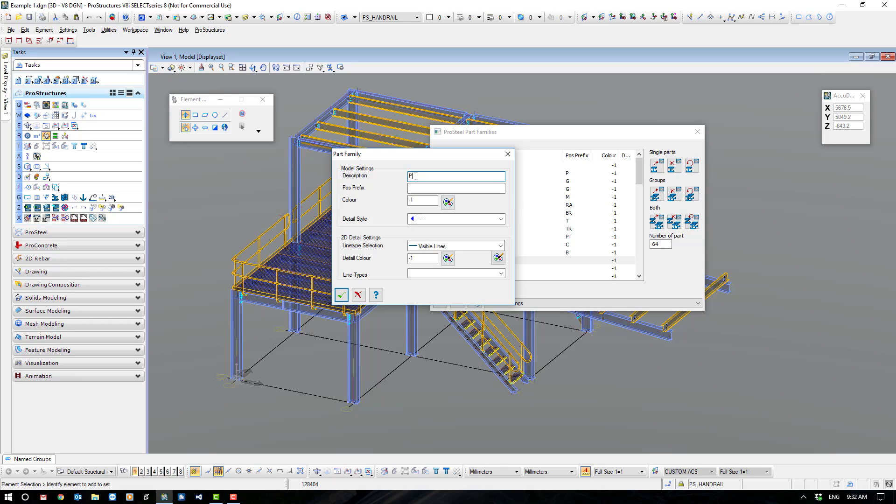
text(Phase A)
click(423, 188)
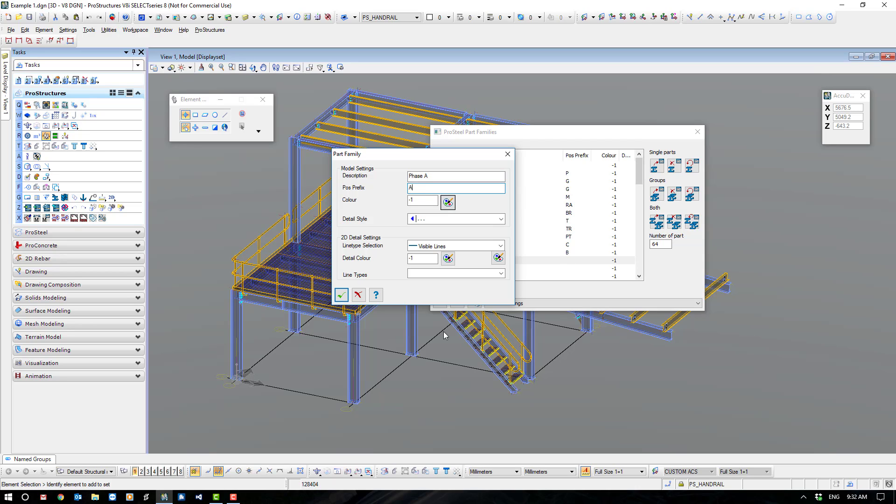
click(346, 297)
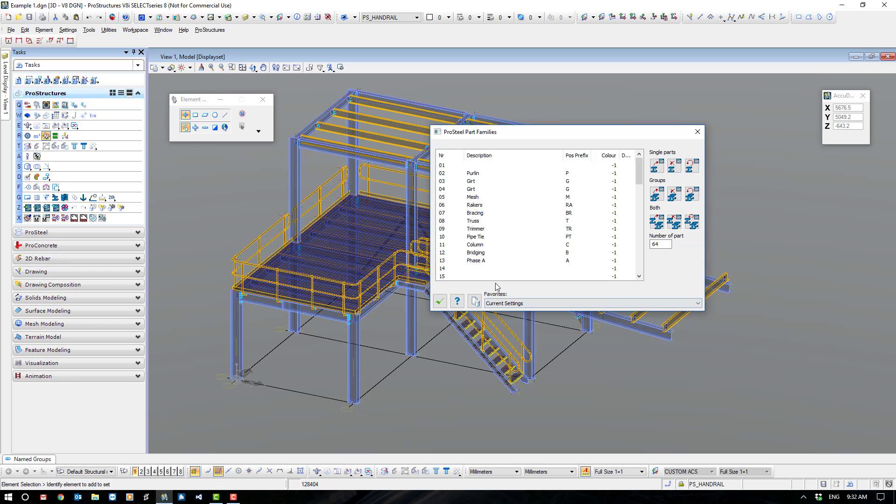
Define part family 14 with the description Phase B and position prefix B, and close the part families.
double_click(472, 269)
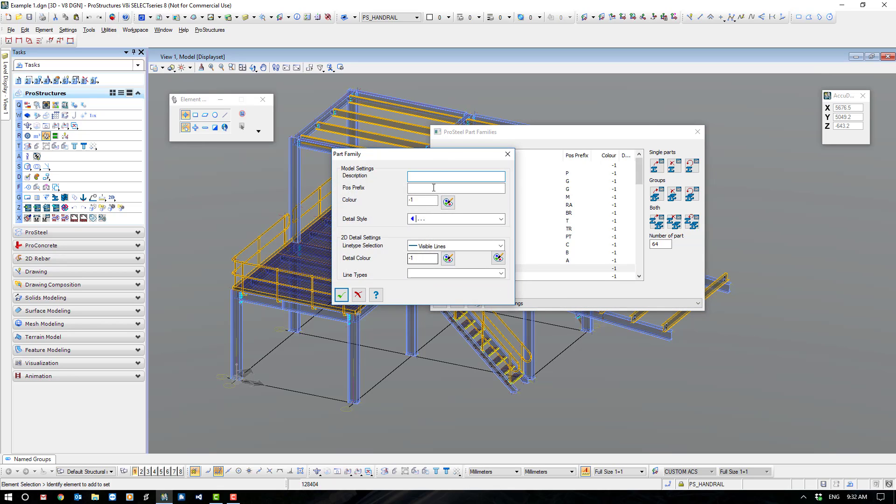
click(421, 178)
text(Phase B)
click(421, 189)
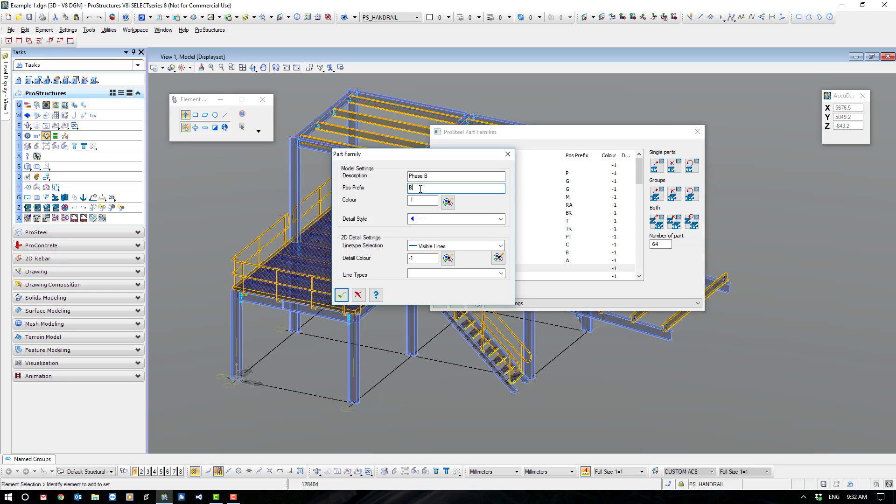
click(341, 294)
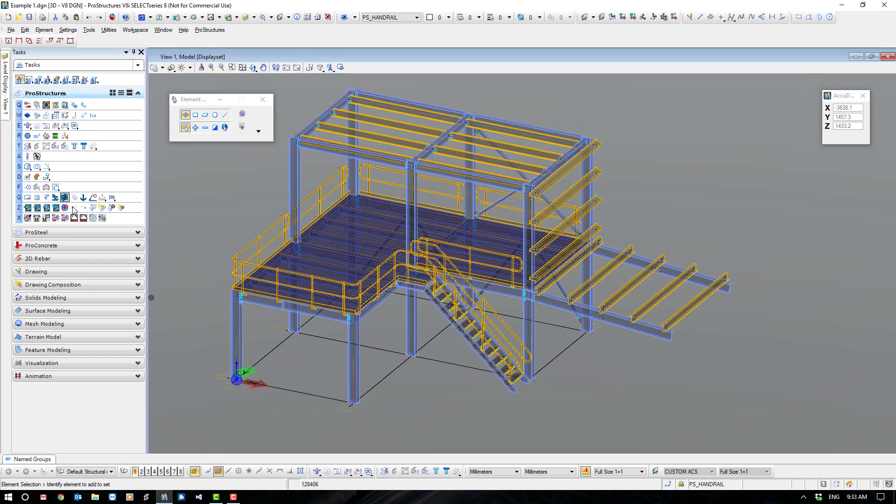
Copy the front cantilever beam as a group in 3D to open ground, about 6809 mm in X and -549 mm in Y.
click(46, 178)
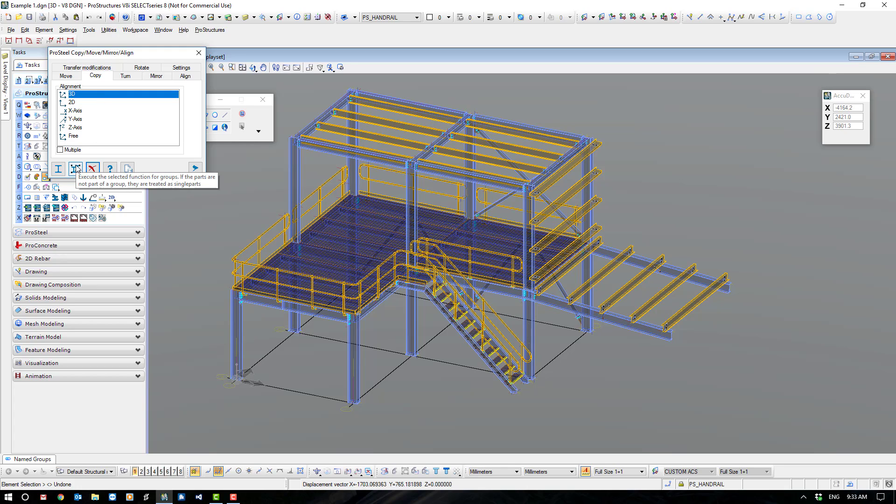
click(76, 169)
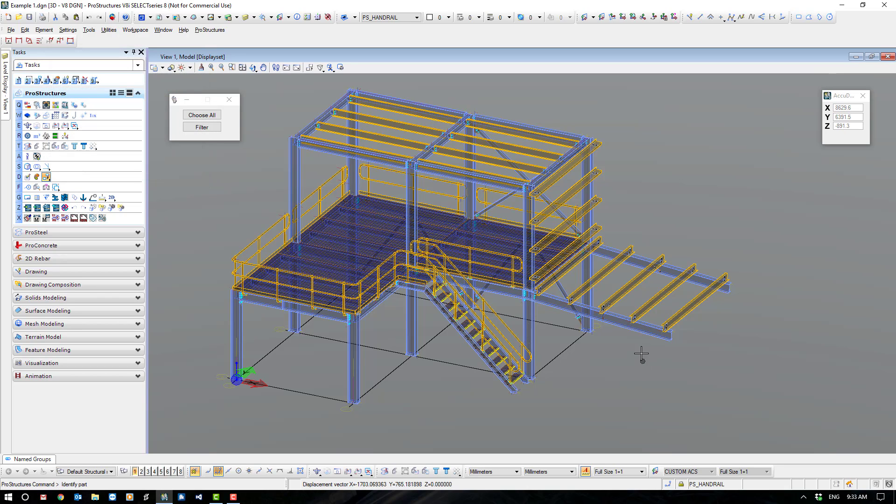
click(626, 336)
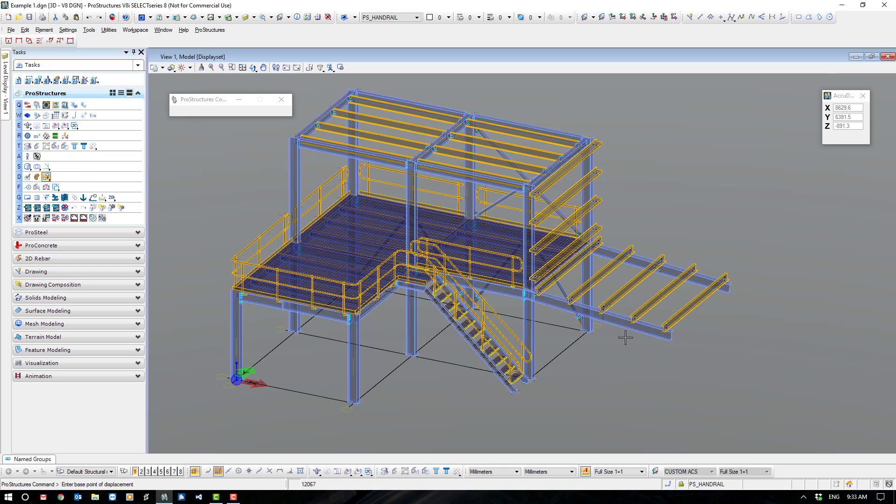
click(630, 362)
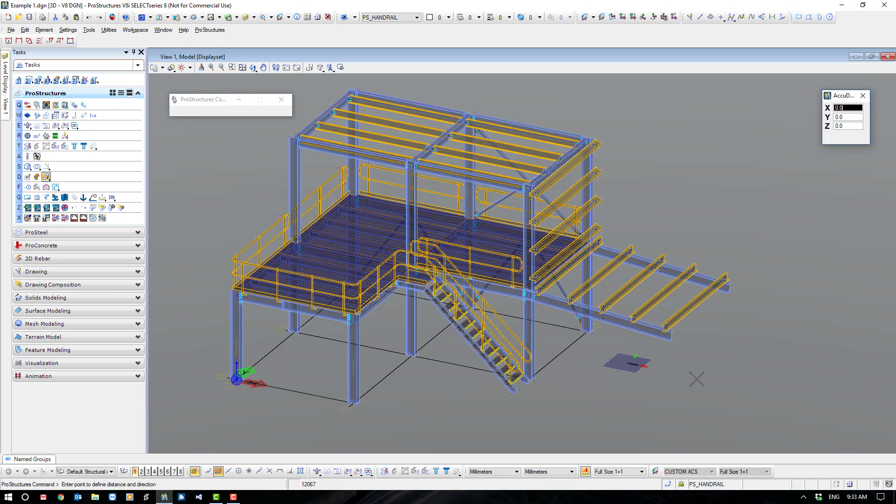
click(818, 407)
Add the copied beam's single parts and group to the Phase A part family and close the part families.
middle_drag(772, 417, 526, 320)
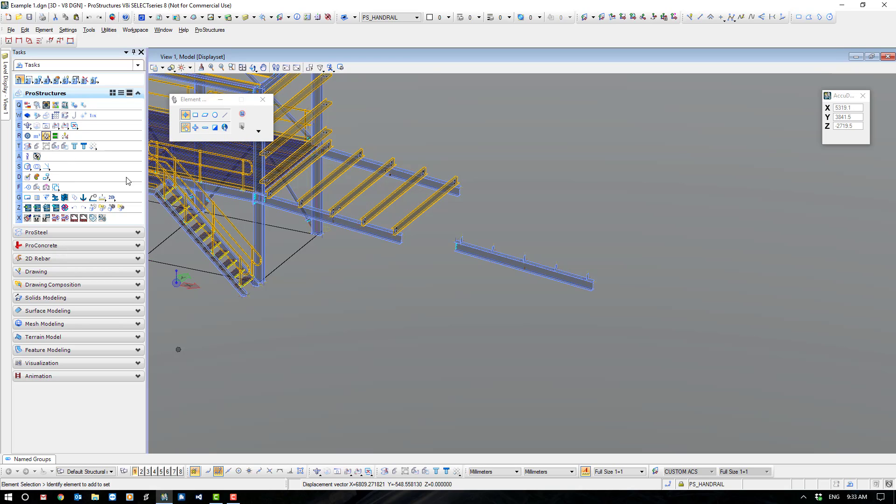
click(46, 136)
click(481, 260)
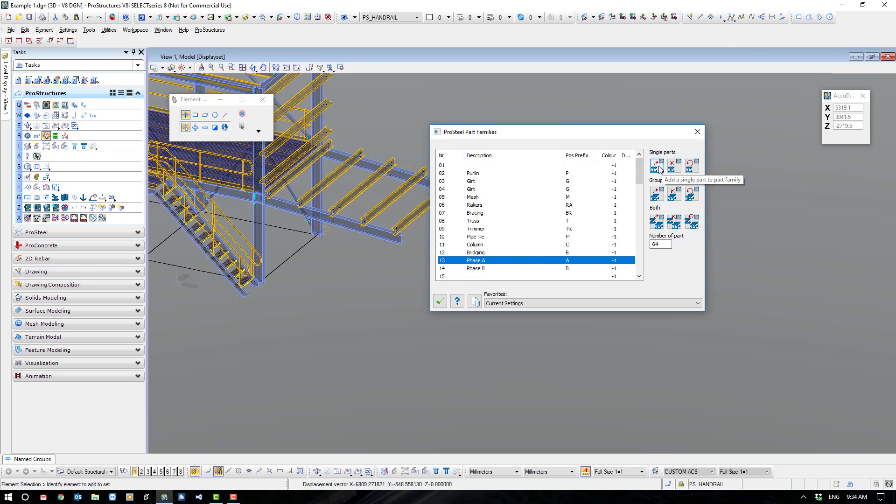
click(657, 222)
drag(440, 224, 640, 330)
click(609, 244)
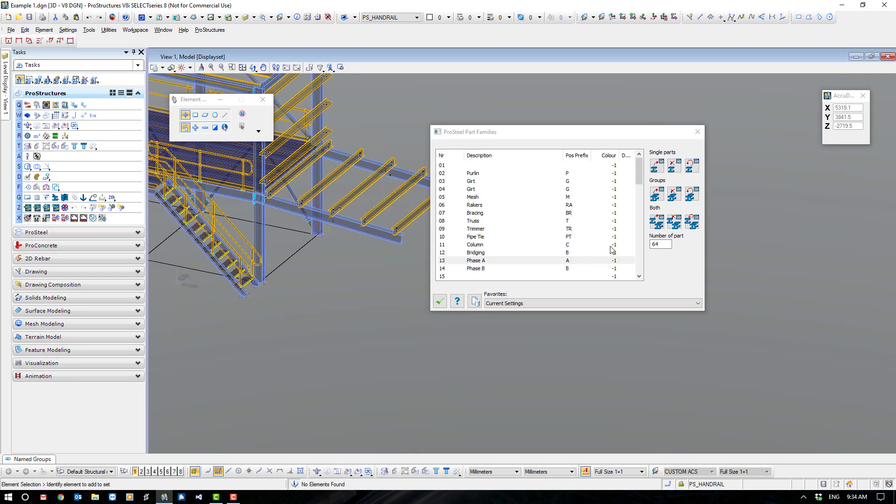
click(440, 302)
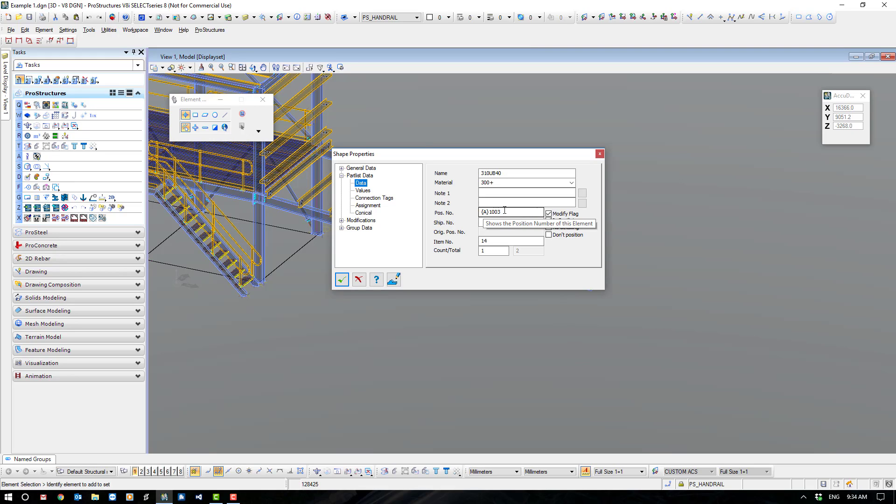
Examine the copied beam's group data, checking its part family and group position number.
click(341, 220)
click(341, 250)
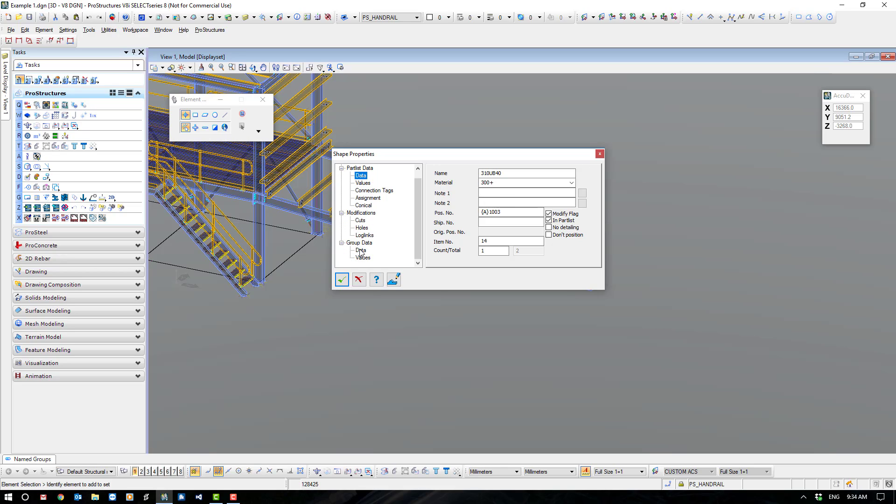
click(361, 250)
drag(503, 228, 477, 229)
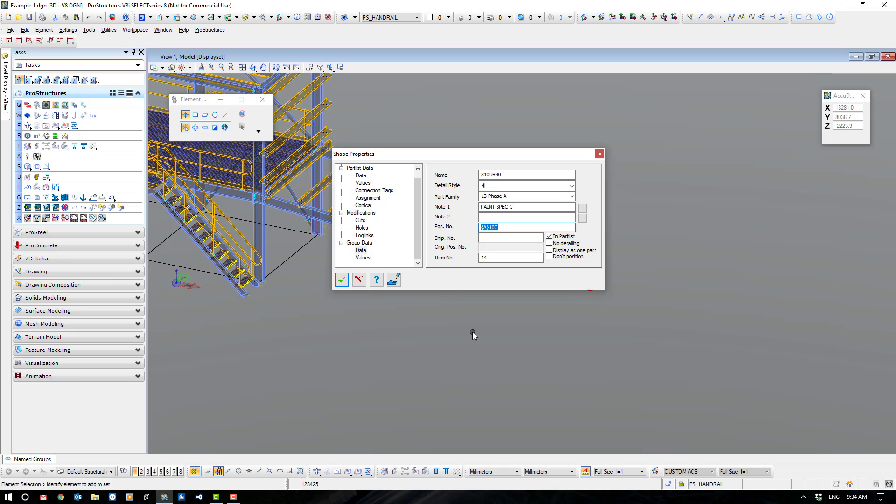
Close the shape properties and delete the copied cantilever beam together with its attached parts.
click(359, 281)
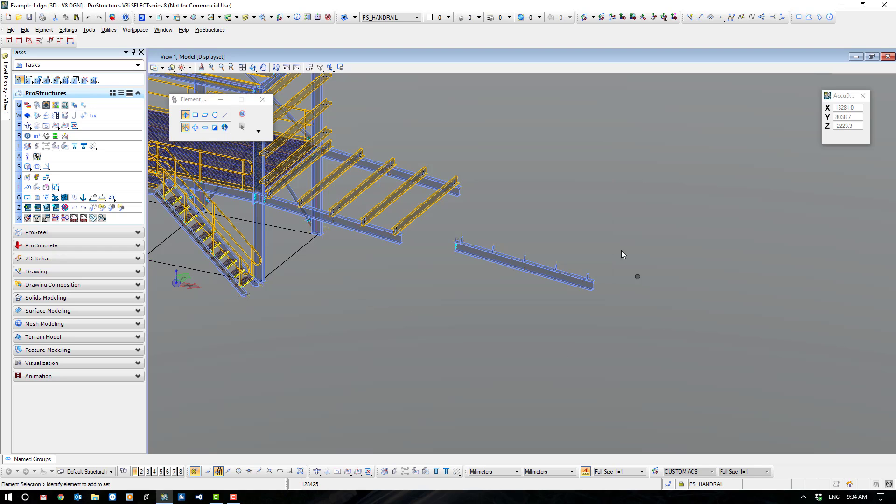
drag(450, 218, 668, 324)
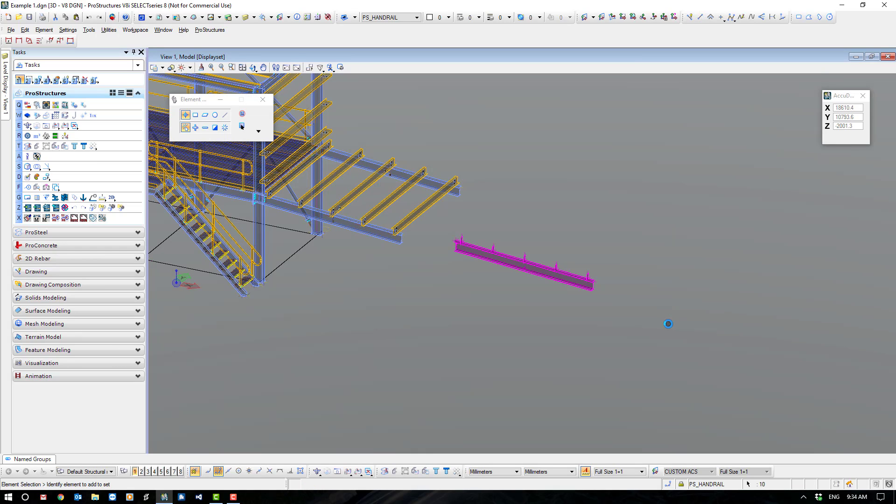
key(Delete)
middle_drag(410, 316, 567, 330)
scroll(586, 374, down, 3)
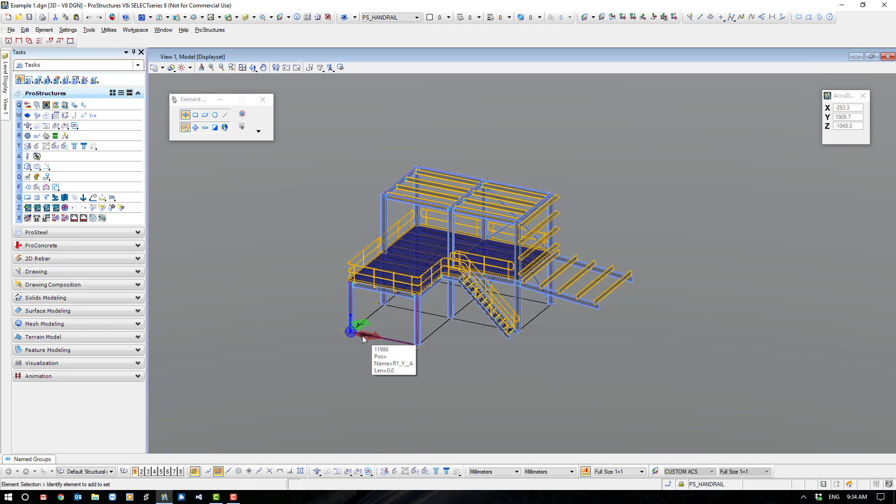
Switch off all listed ProSteel display classes except Fittings and Members, and close the display classes.
click(28, 136)
click(771, 115)
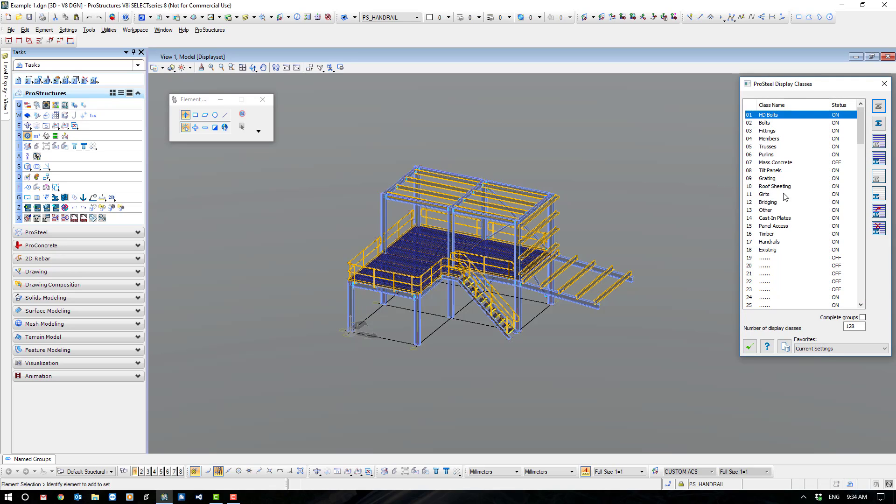
shift+click(770, 250)
click(879, 142)
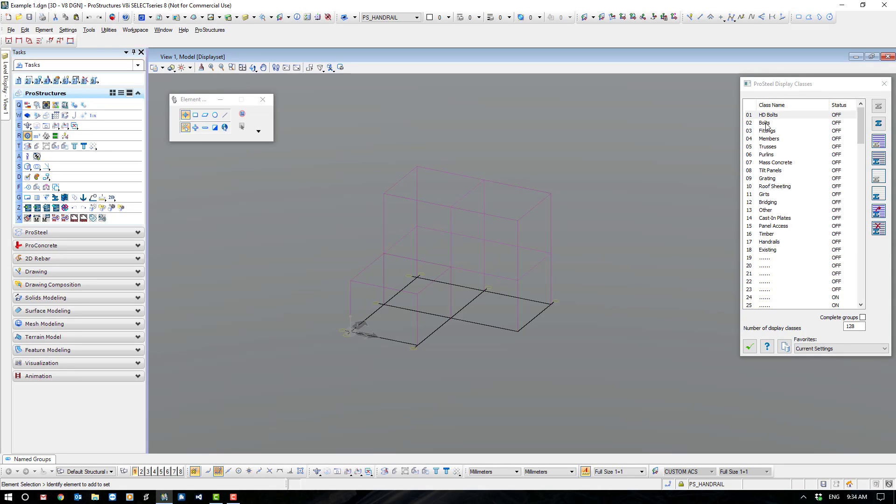
click(769, 132)
shift+click(769, 139)
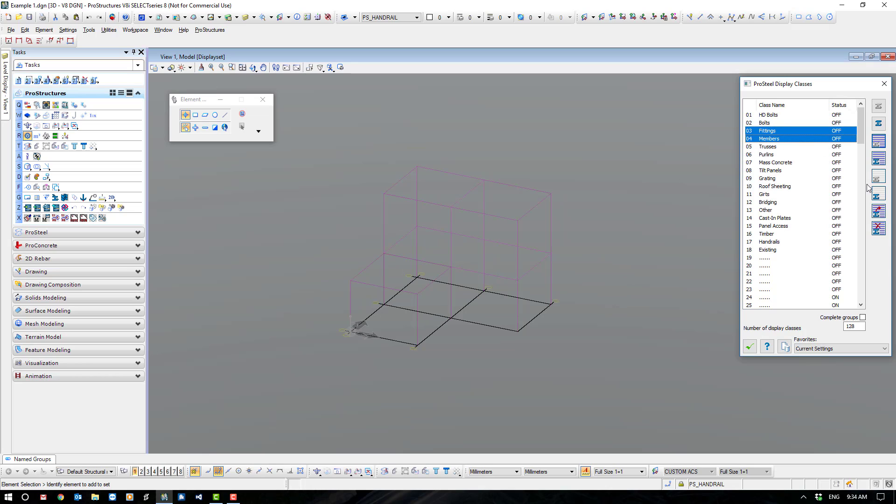
click(881, 163)
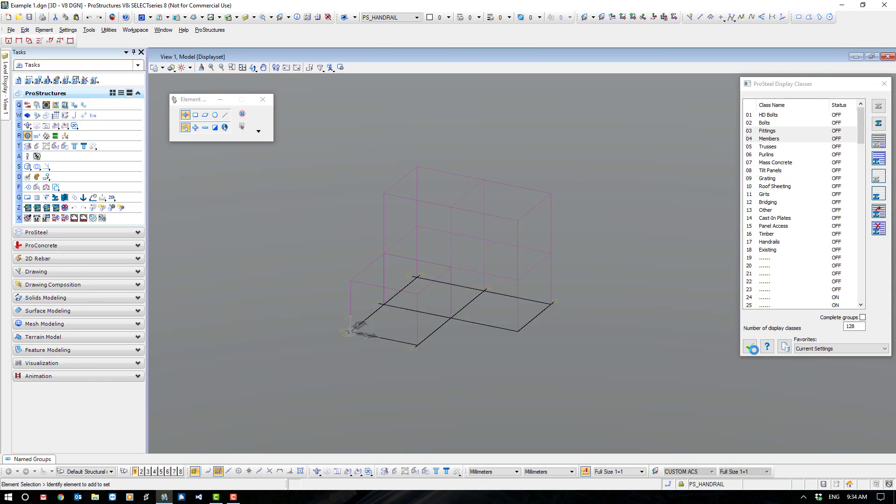
click(748, 348)
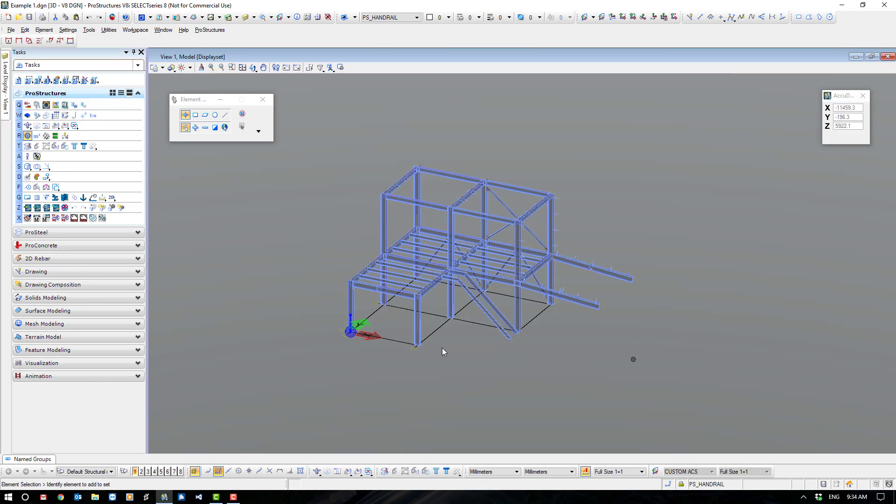
scroll(420, 341, up, 3)
scroll(475, 354, down, 3)
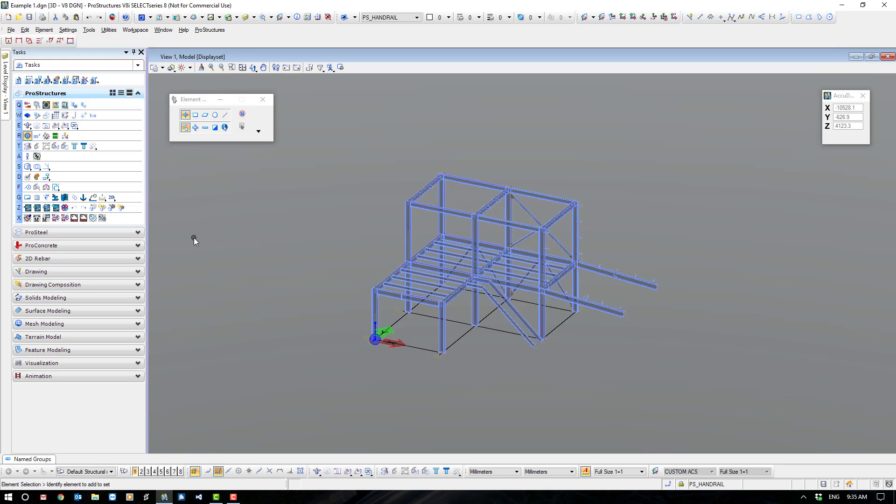
Edit the group data of the whole visible structure, setting Note 1 to "My Paint Spec.".
click(56, 188)
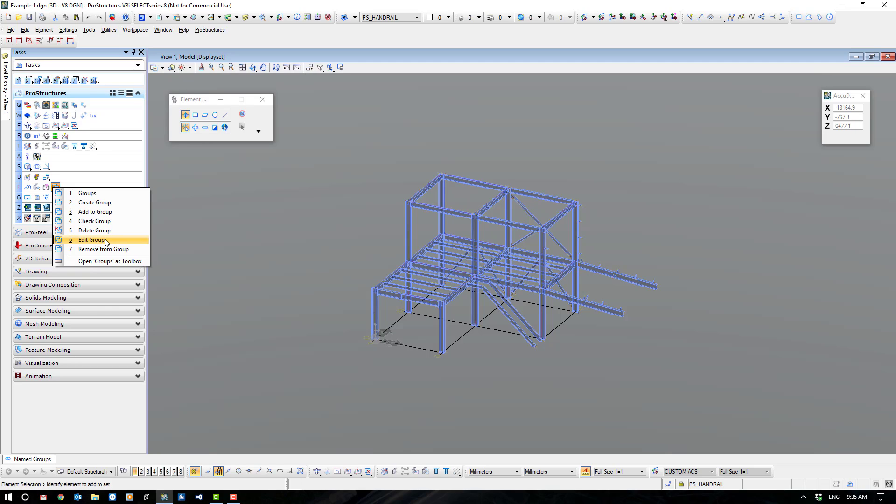
click(94, 193)
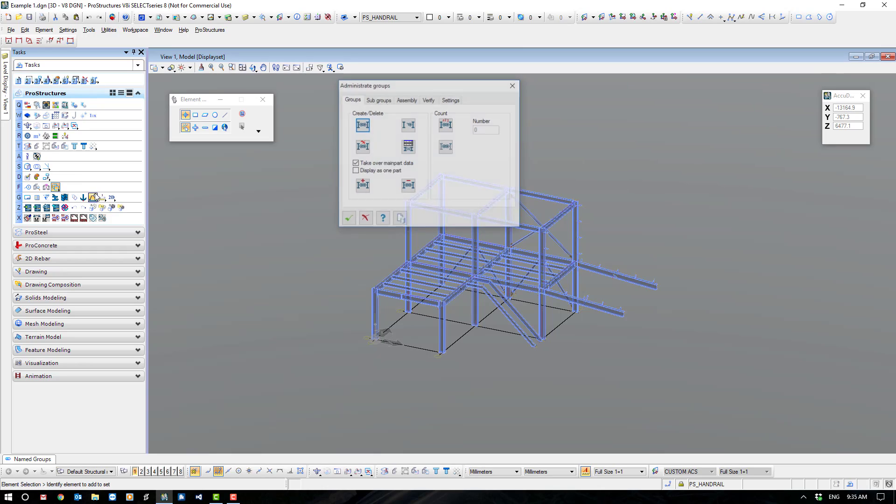
click(407, 148)
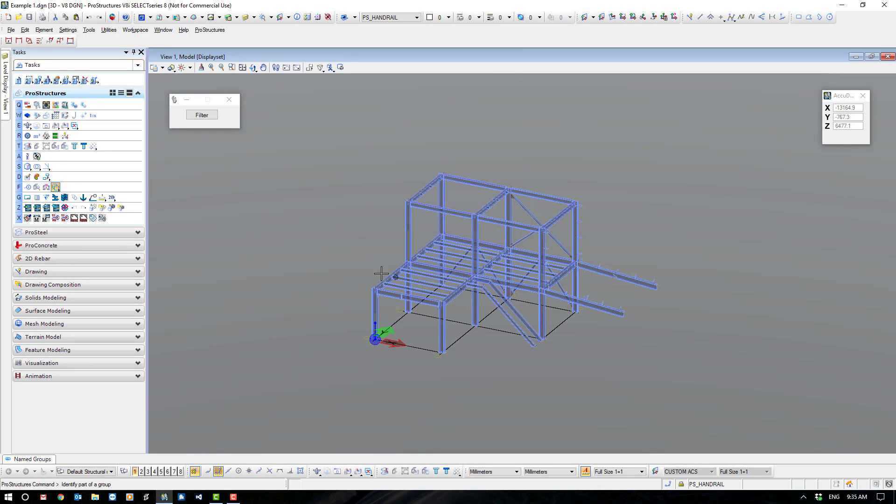
drag(336, 148, 714, 389)
click(625, 186)
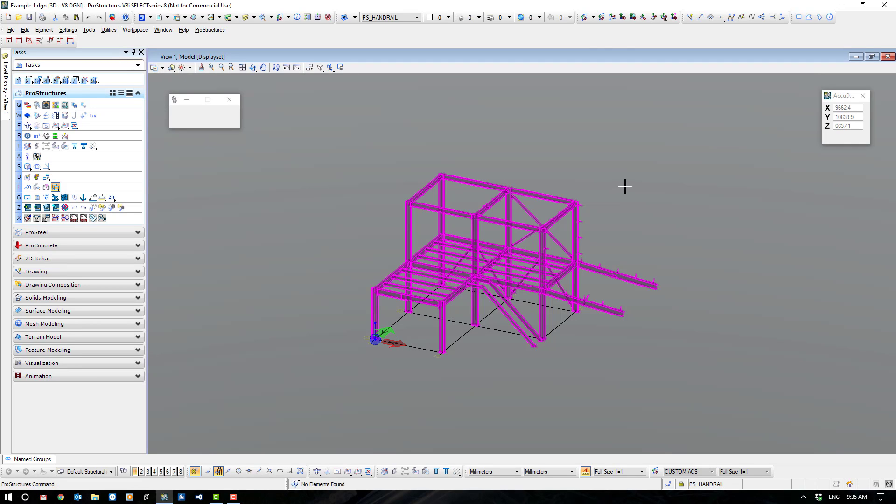
click(341, 168)
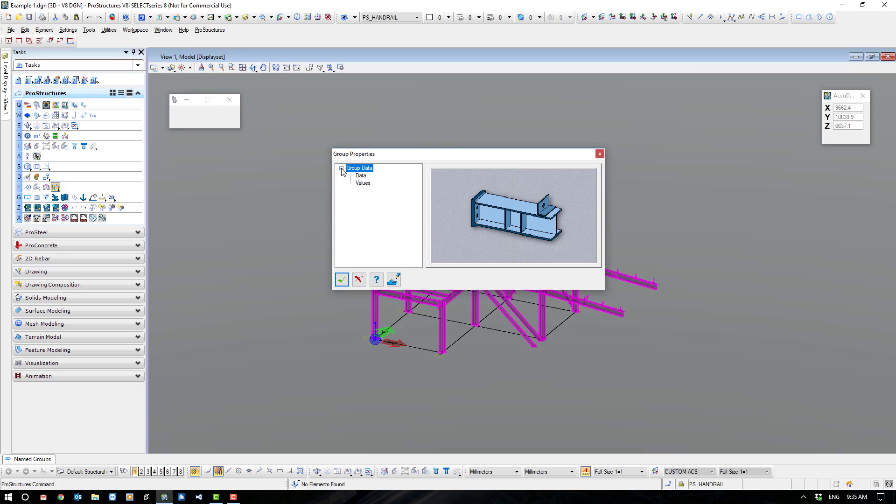
click(360, 175)
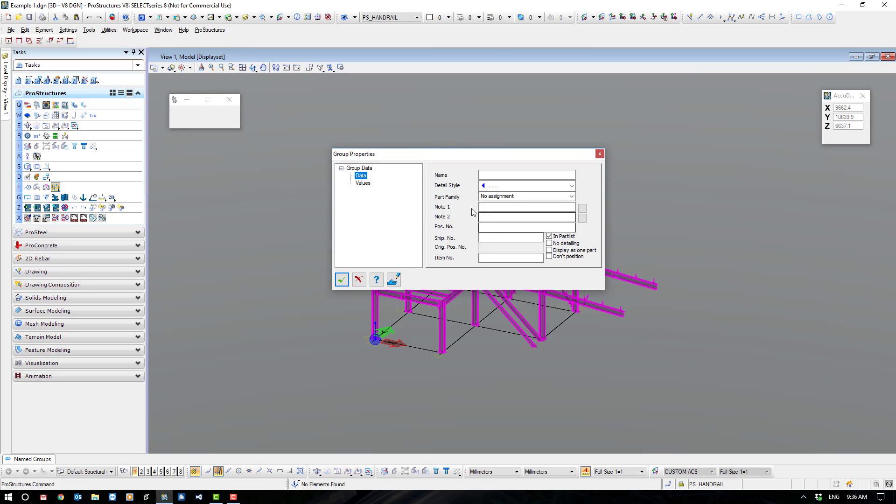
click(526, 207)
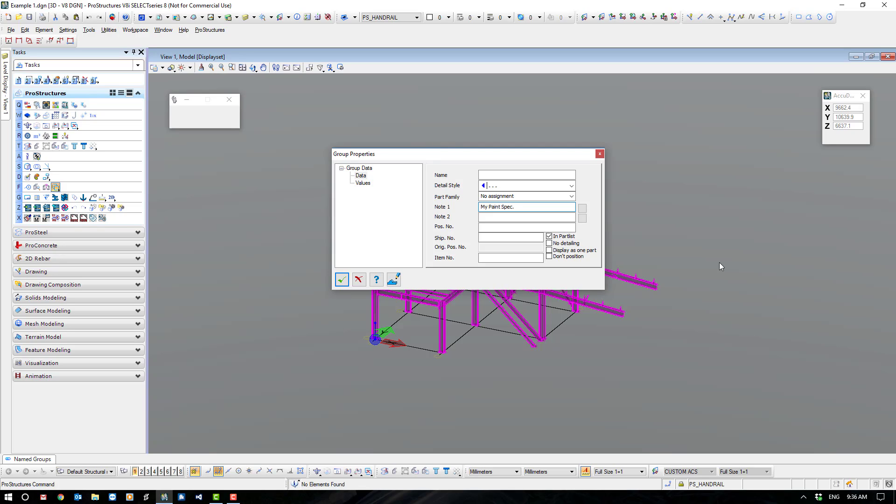
click(342, 279)
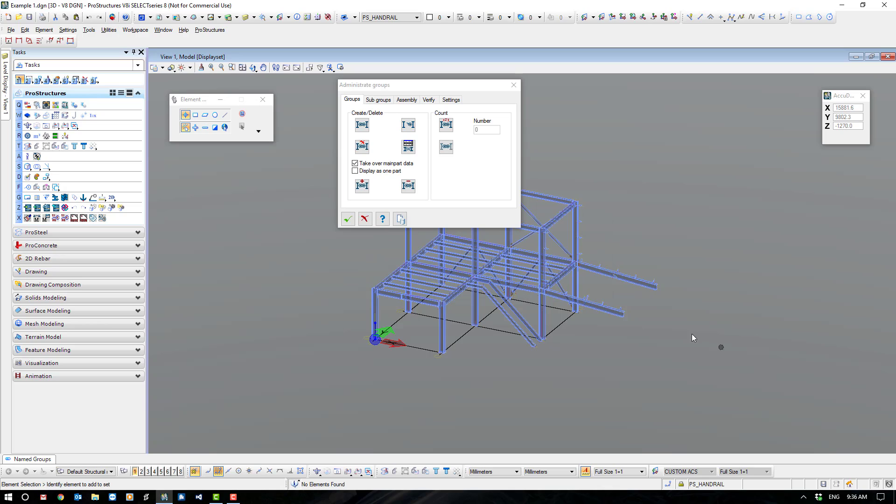
Set Note 1 to "HD Galvanised" in the group data of all the columns and close the group administration.
click(409, 146)
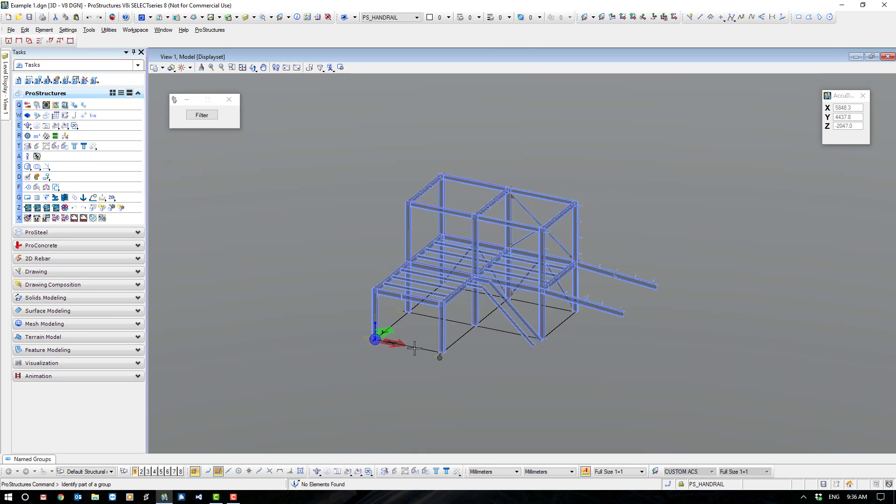
click(377, 316)
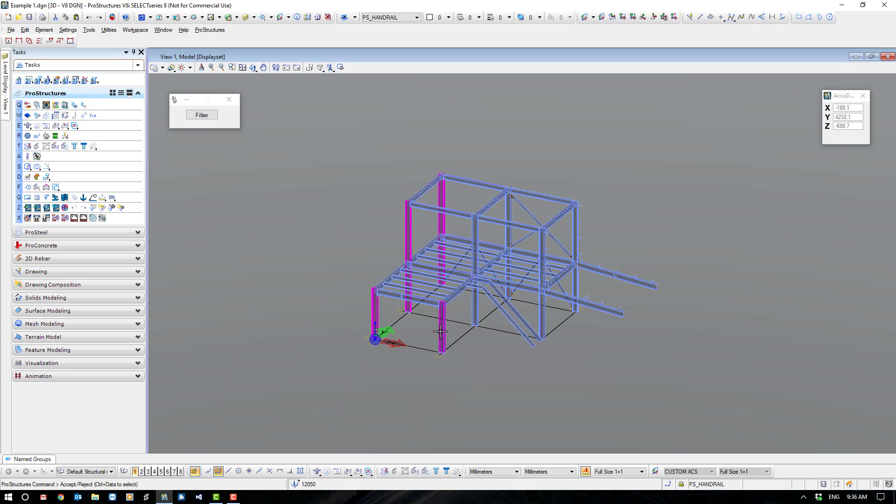
click(441, 329)
click(476, 307)
click(512, 234)
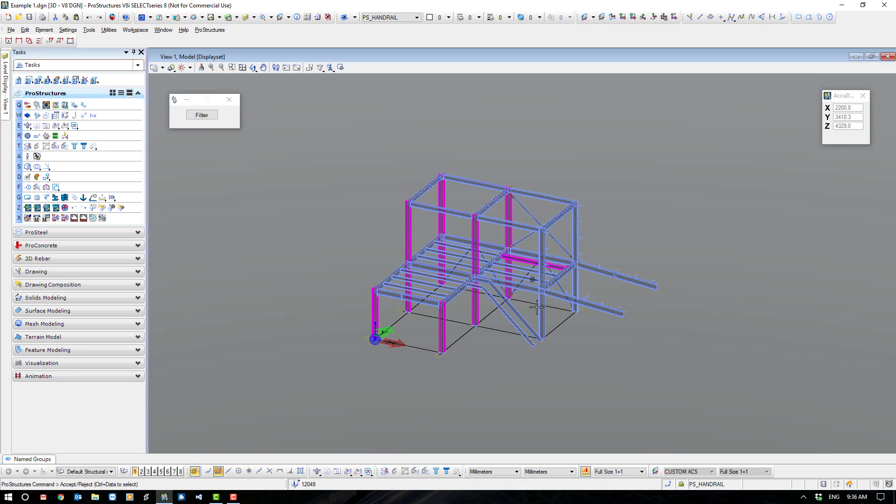
click(542, 310)
click(576, 280)
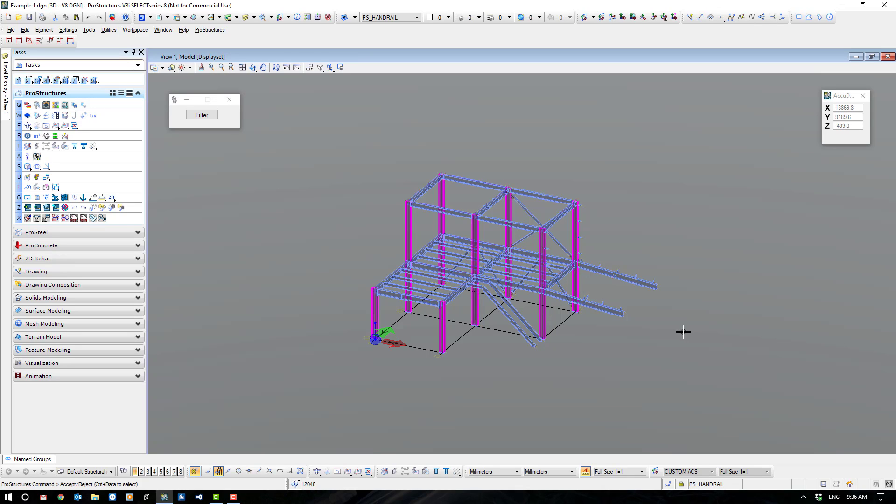
click(683, 327)
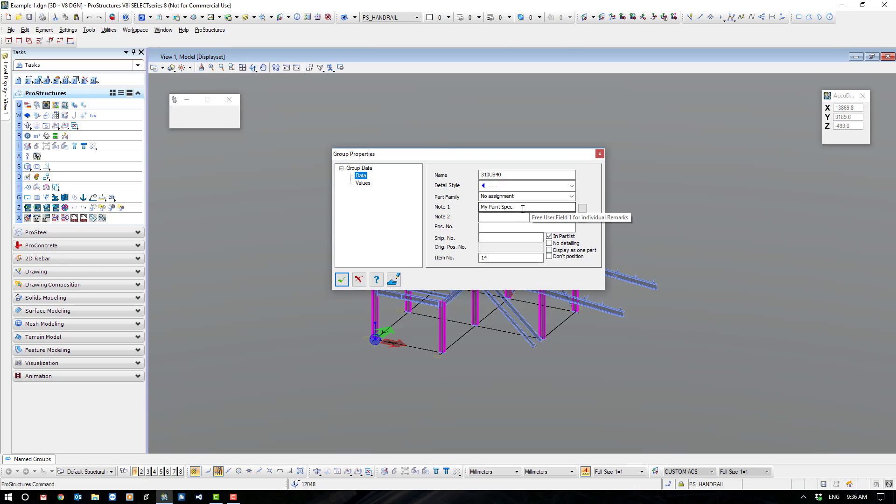
drag(523, 207, 455, 219)
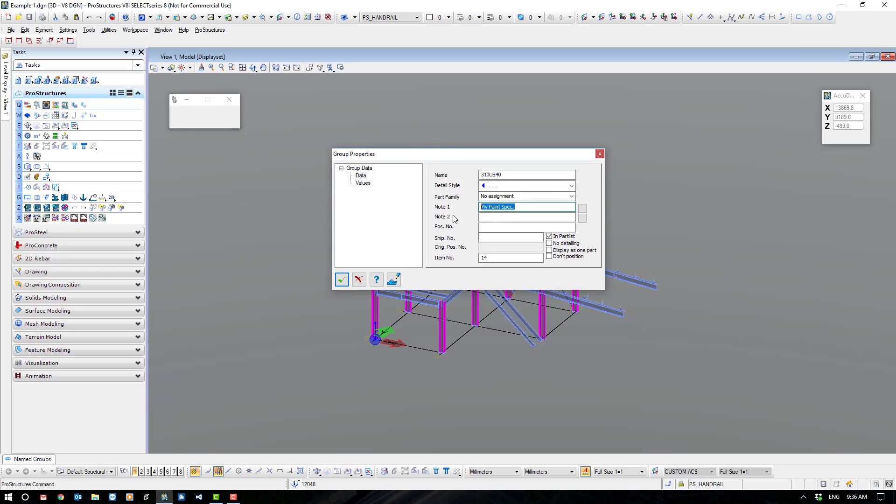
text(HD Galvanised)
click(488, 218)
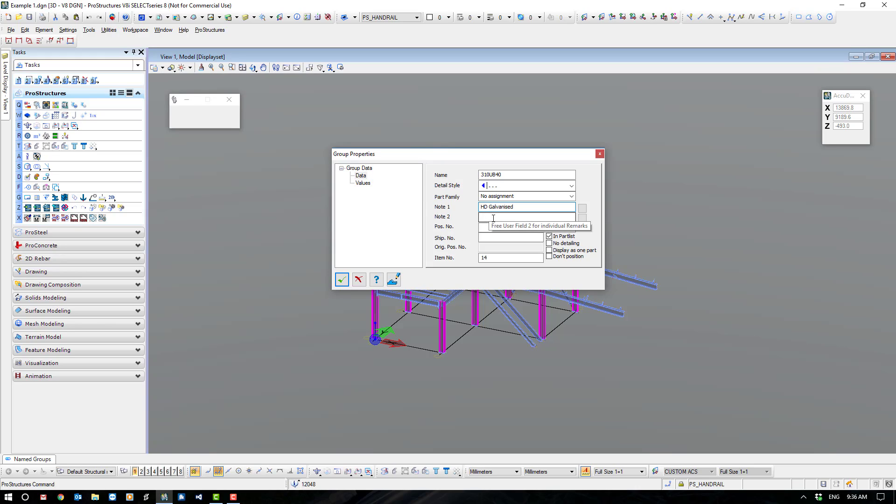
click(342, 280)
click(346, 221)
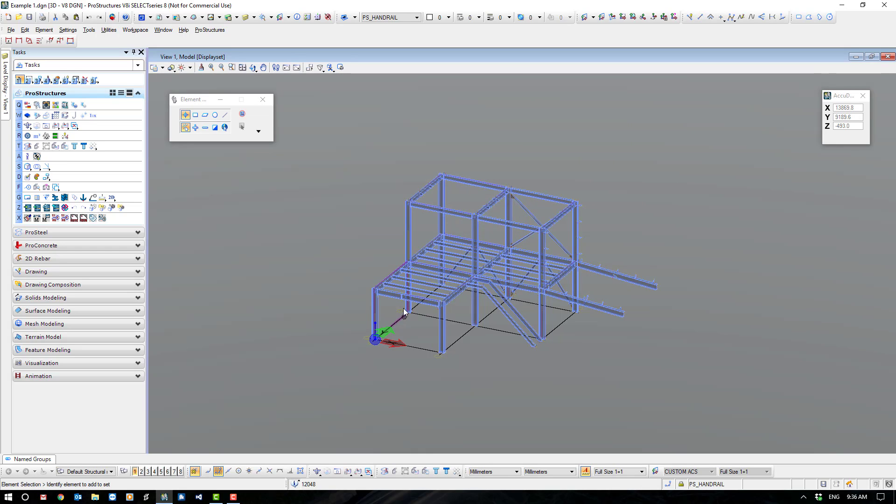
Examine the group data of a floor beam and the short column at the origin, comparing their Note 1 entries.
double_click(402, 299)
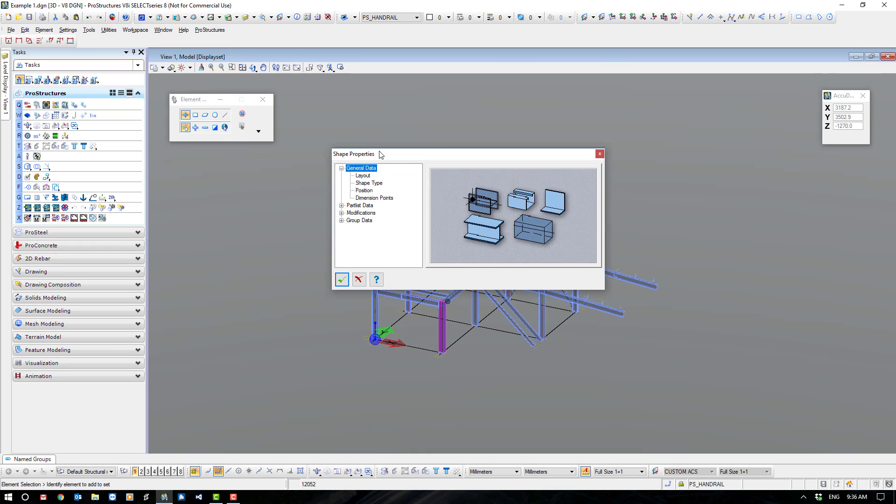
click(341, 169)
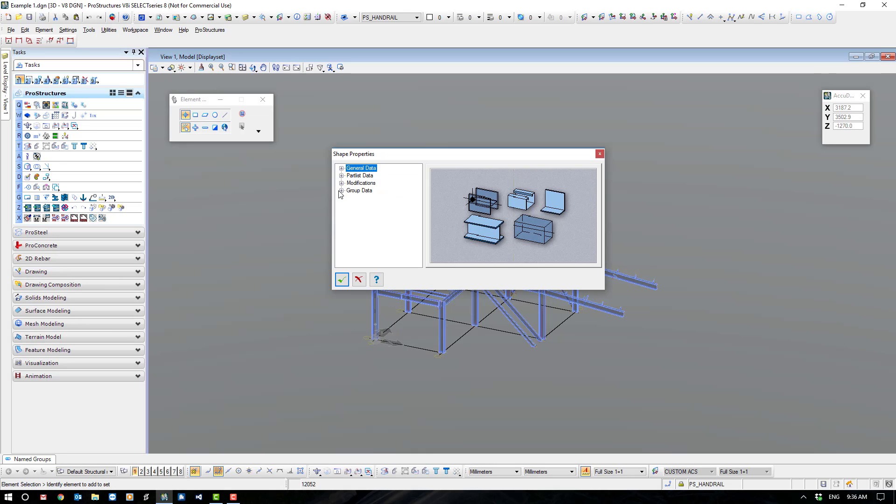
click(341, 190)
click(361, 198)
drag(517, 205, 462, 215)
click(348, 281)
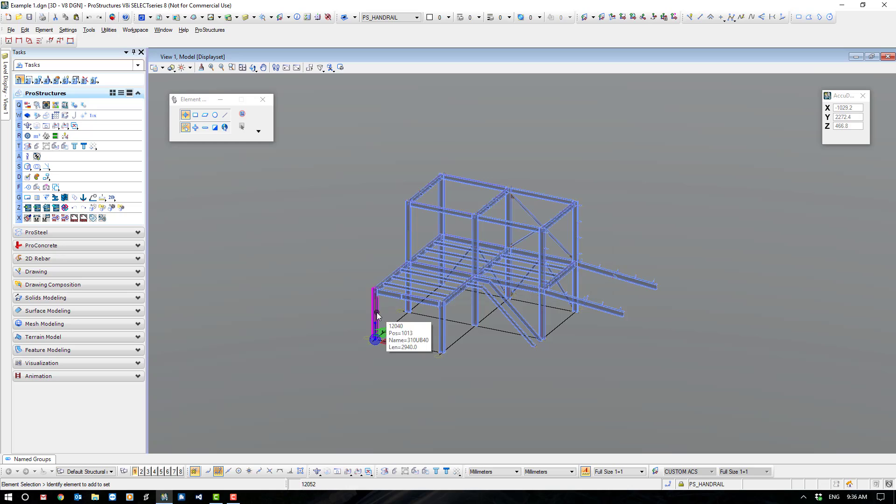
double_click(377, 312)
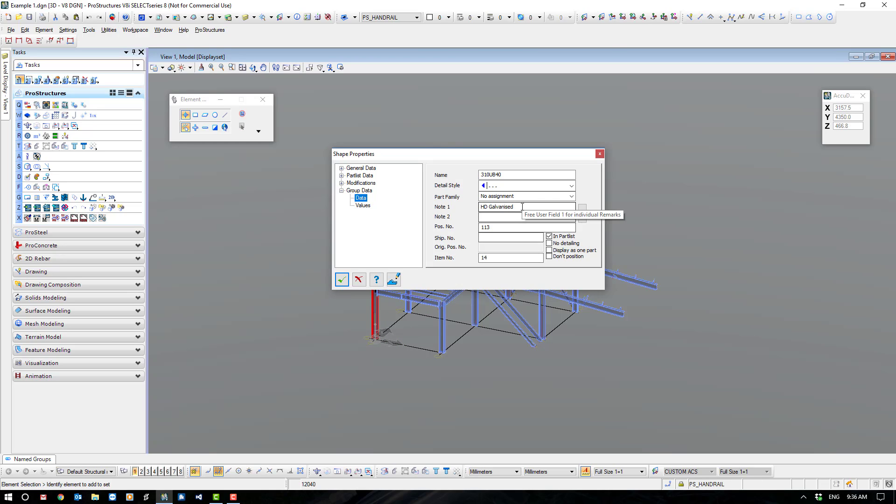
drag(520, 206, 472, 211)
click(343, 283)
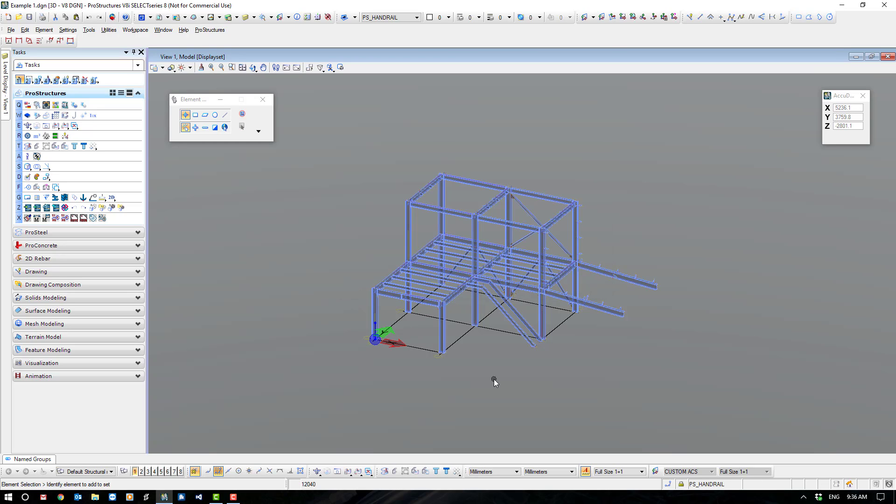
Save the design file's settings and save the file Example 1.dgn.
scroll(495, 378, up, 3)
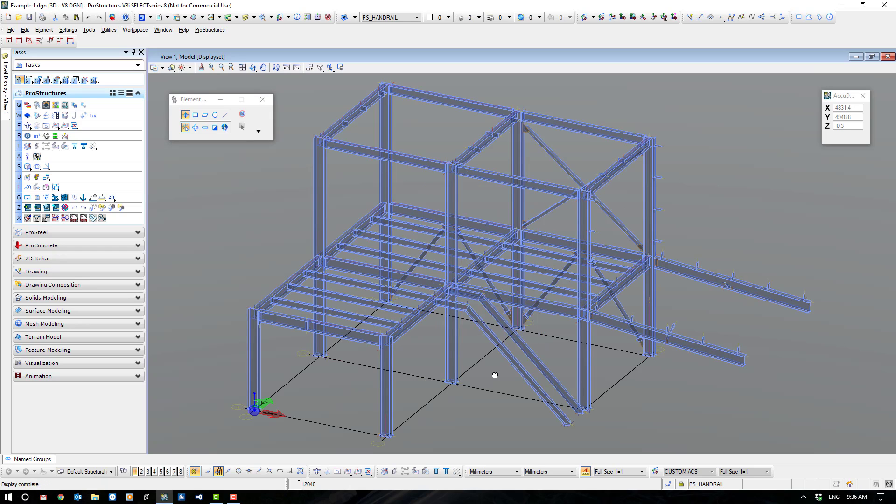
click(12, 30)
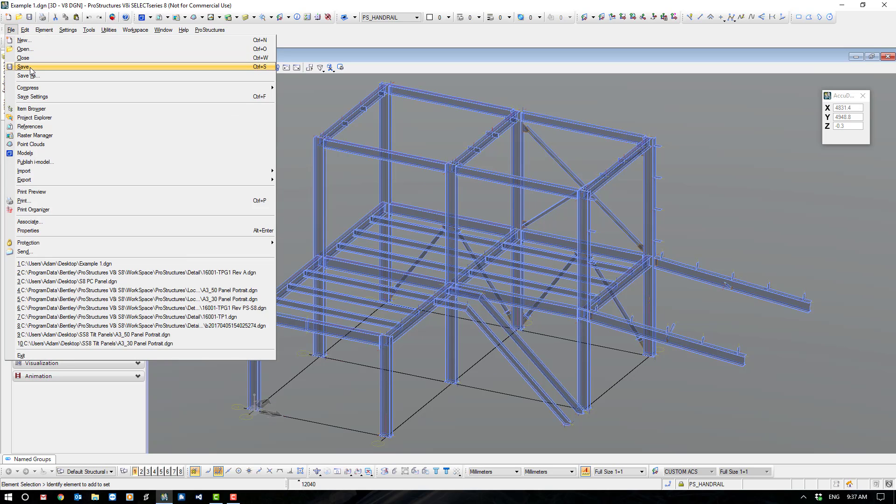
click(41, 98)
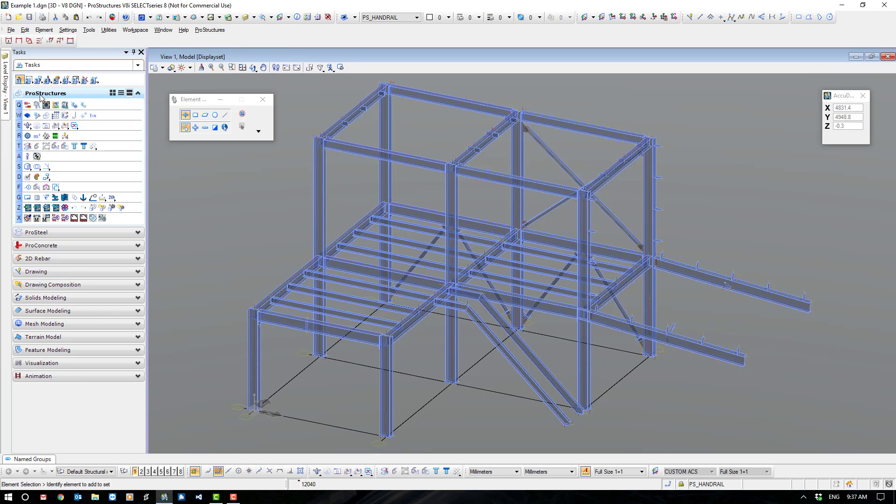
click(12, 30)
mouse_move(11, 30)
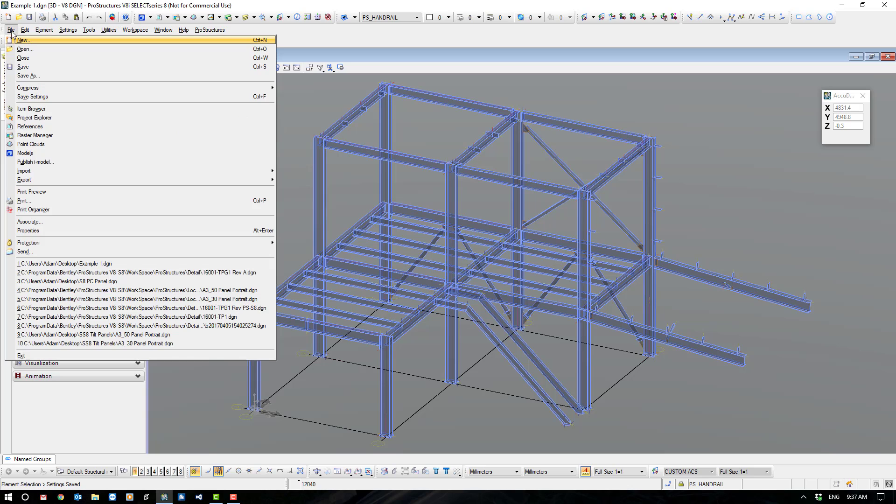
click(30, 68)
click(11, 30)
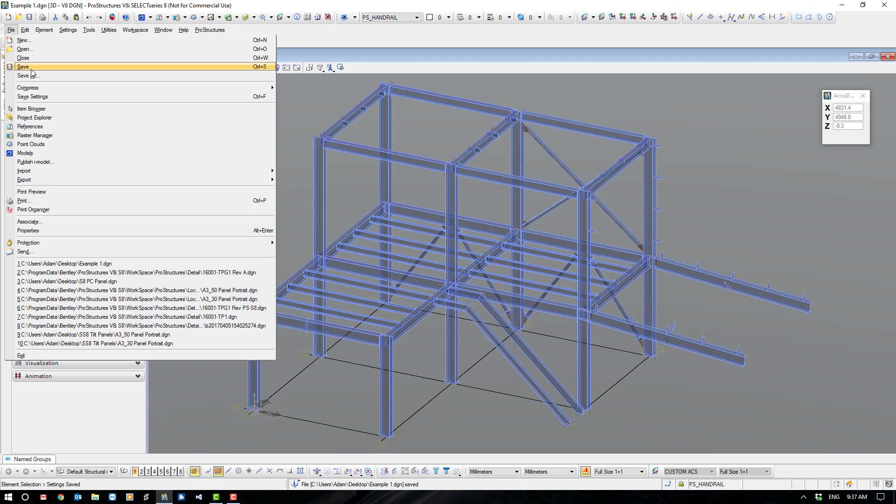
Save a copy of the model on the Desktop under the file name Example 1 - Positioned.dgn.
click(34, 77)
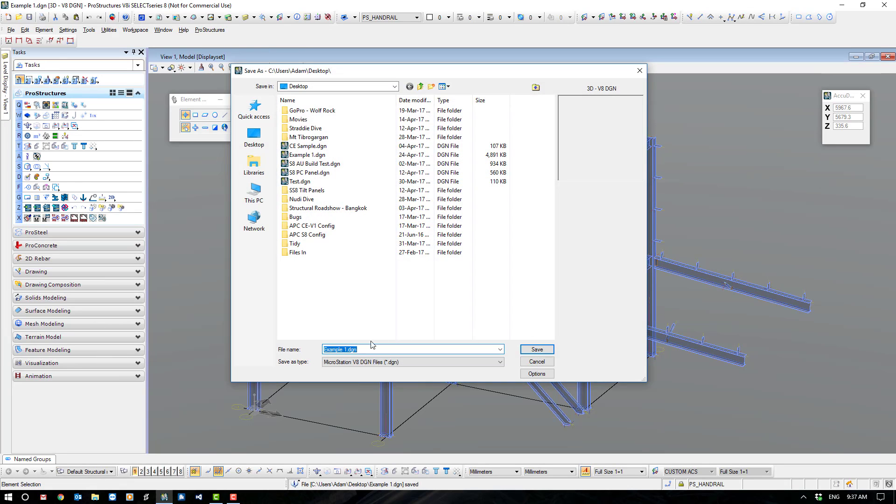
click(346, 349)
text(- Posi)
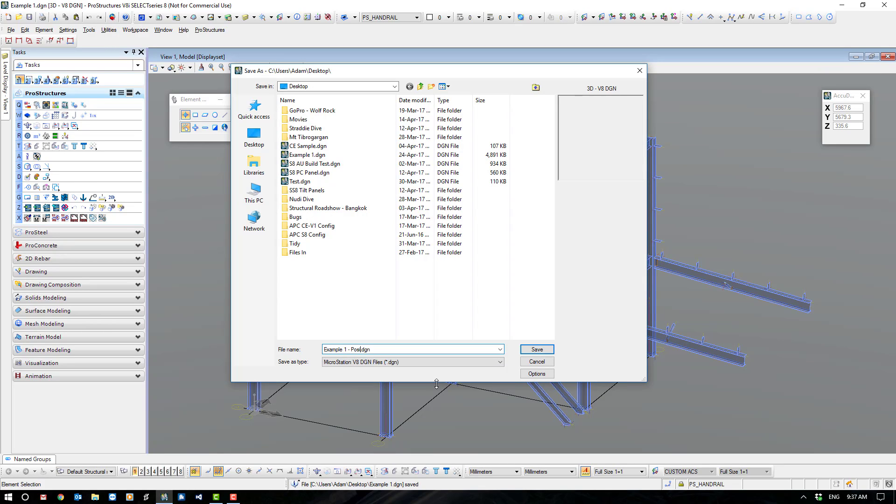
text(tioned)
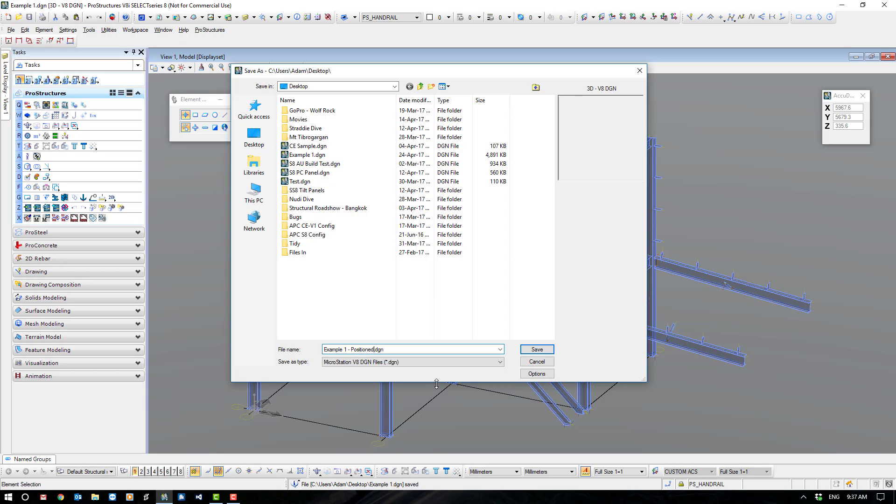
click(537, 350)
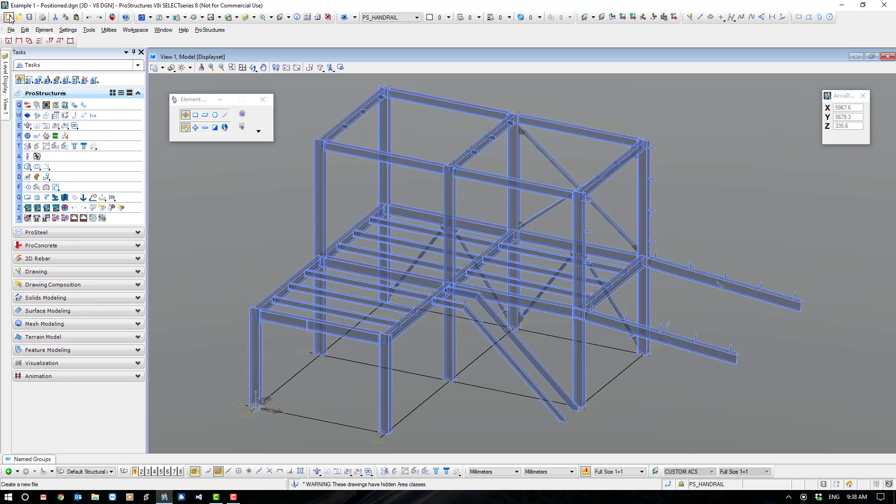
Reopen the original Example 1.dgn from the Desktop and display all its hidden classifications.
click(19, 18)
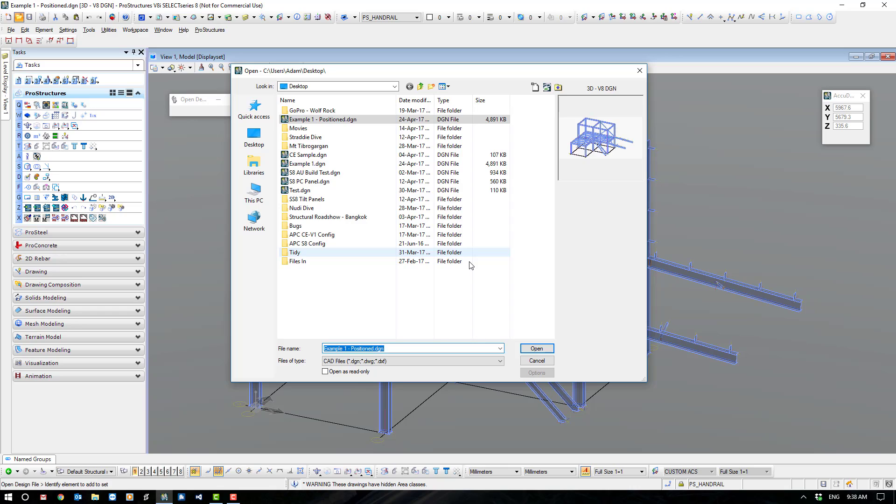
double_click(320, 168)
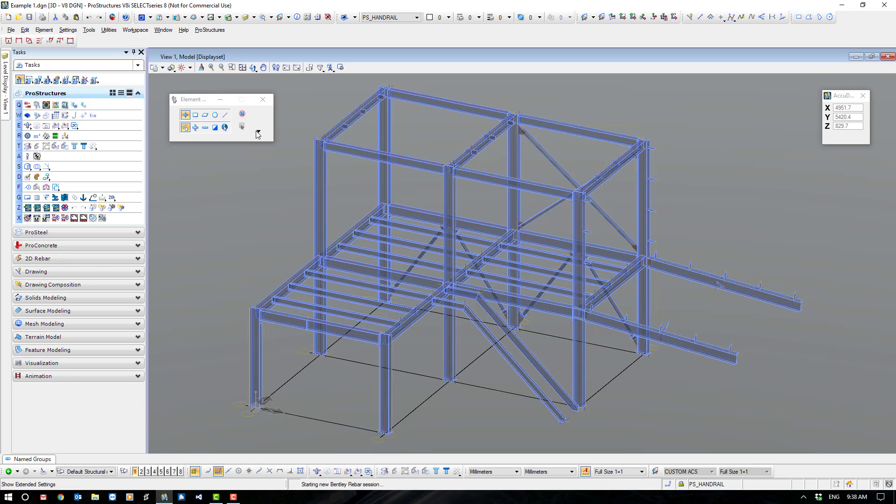
click(65, 135)
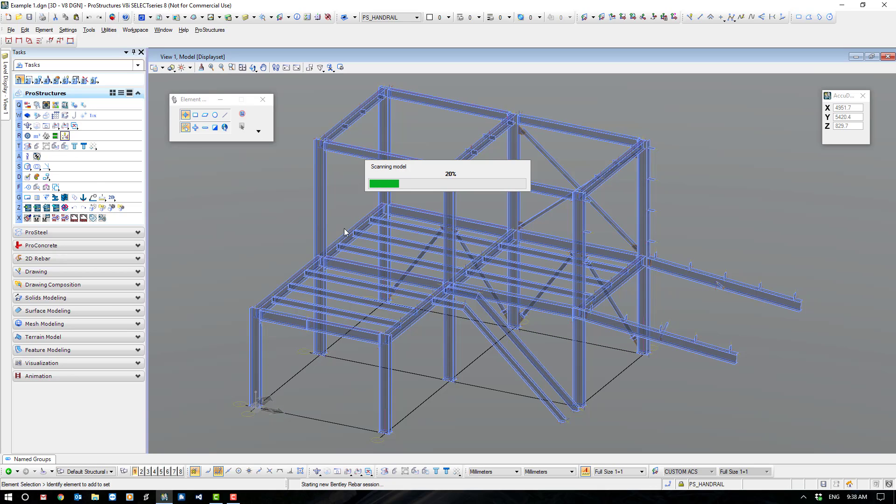